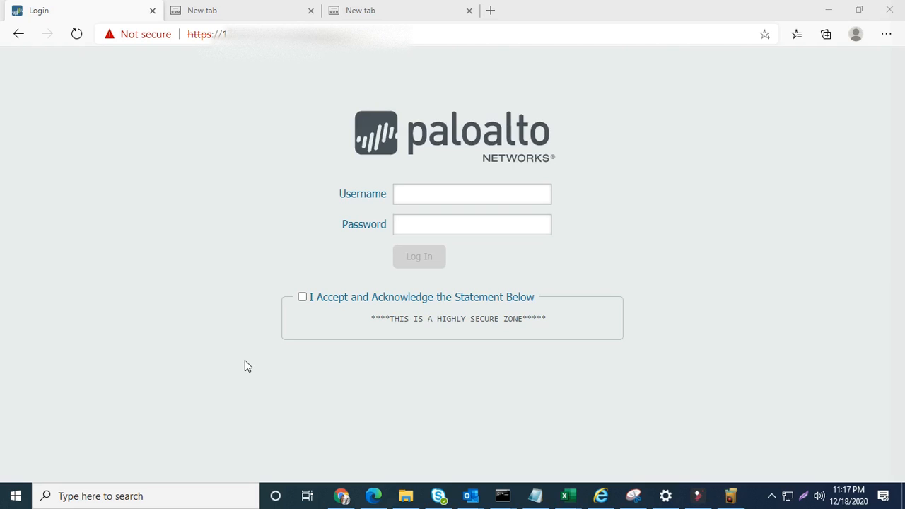
- Log in to the PA-820 with the admin username and password after accepting the acknowledgement statement
left_click(404, 199)
type("Rajnish")
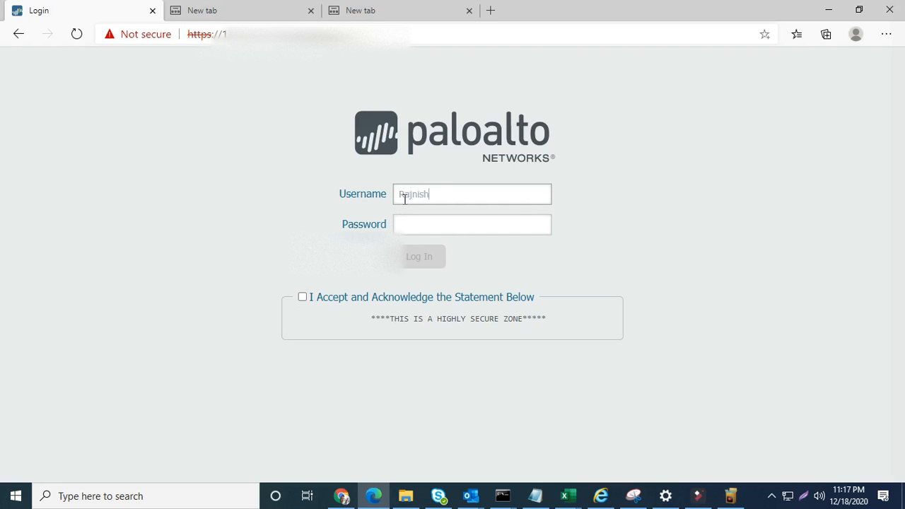
left_click(400, 224)
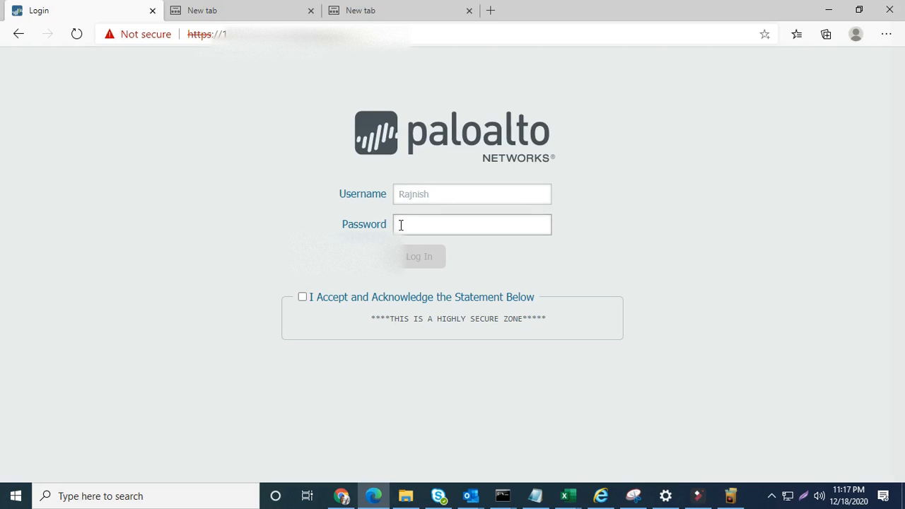
type("**************")
left_click(303, 298)
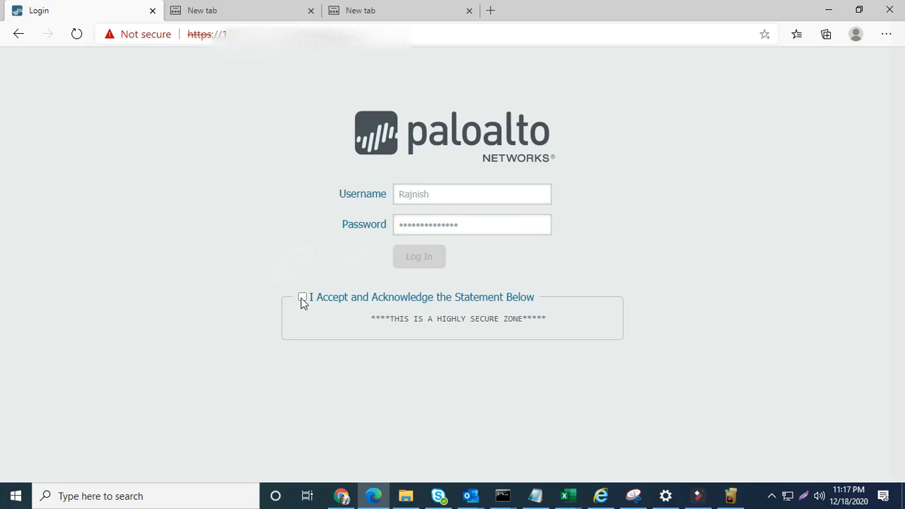
left_click(416, 259)
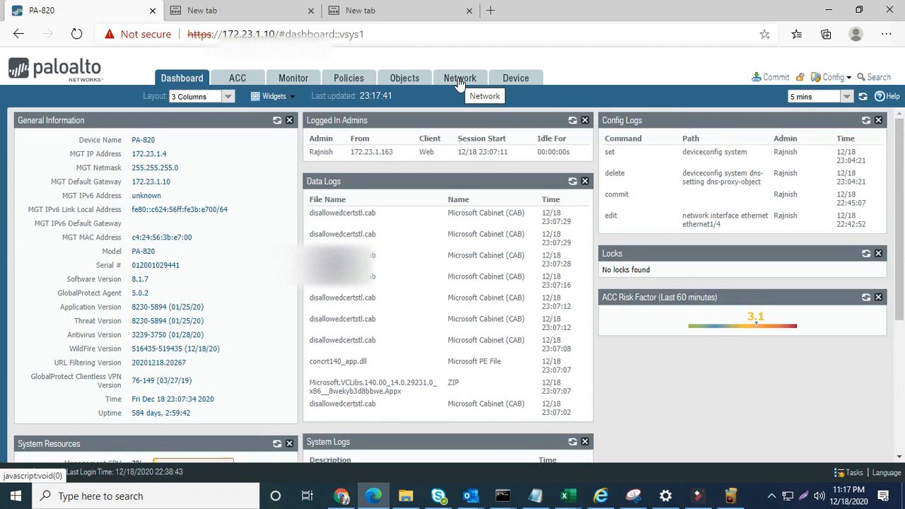
- Delete the number on Notepad's first line and the blank line below it
left_click(535, 495)
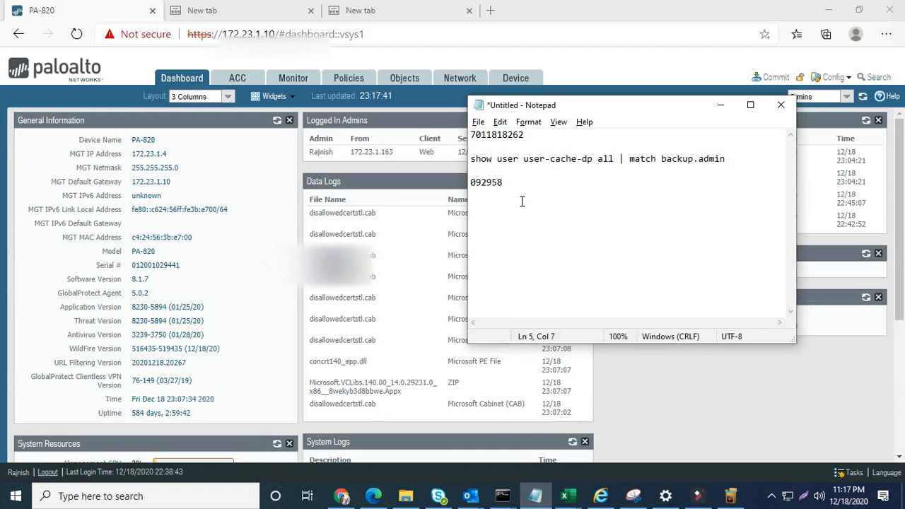
left_click_drag(526, 134, 473, 136)
left_click(526, 134)
key("Delete")
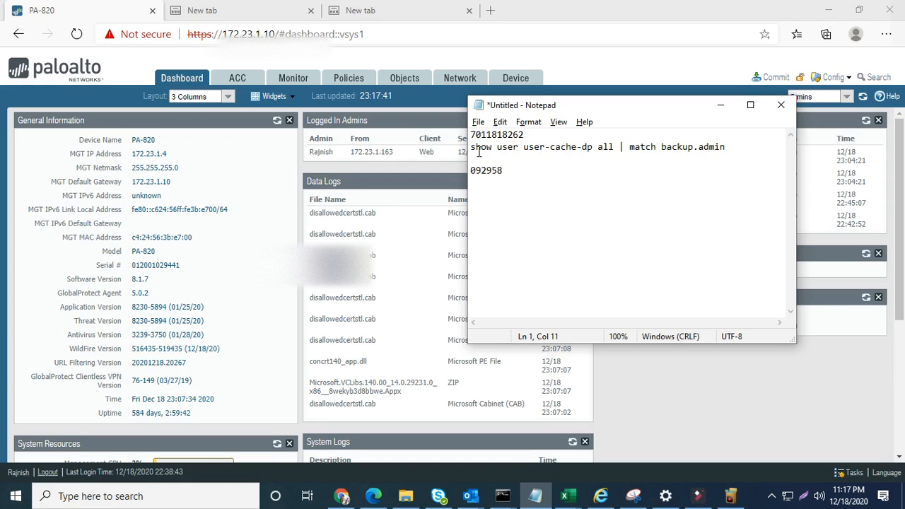
key("BackSpace")
key("BackSpace")
key("BackSpace")
key("BackSpace")
key("BackSpace")
key("BackSpace")
key("BackSpace")
key("BackSpace")
key("BackSpace")
key("BackSpace")
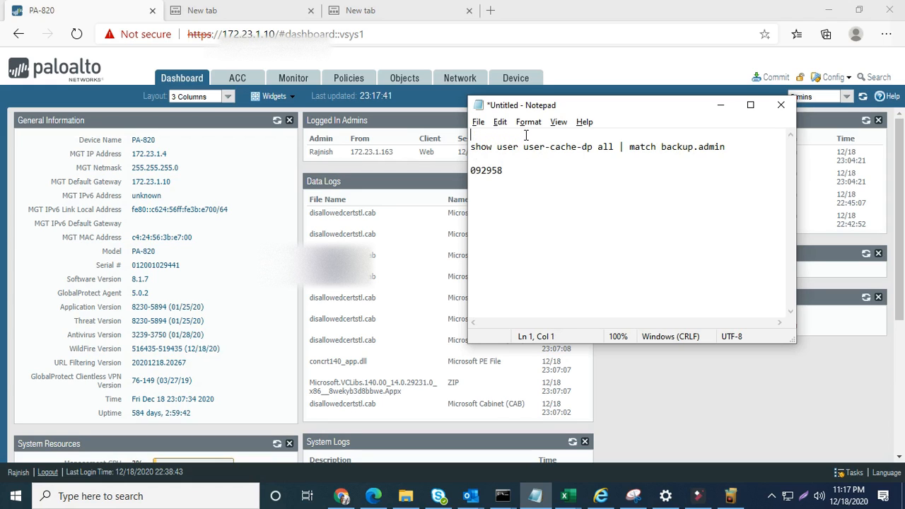
- Add lines 192.168.1.1, 192.168.1.2/24, admin and admin below 092958, then minimize Notepad
left_click(533, 186)
key("Return")
key("Return")
type("192.168.1.1")
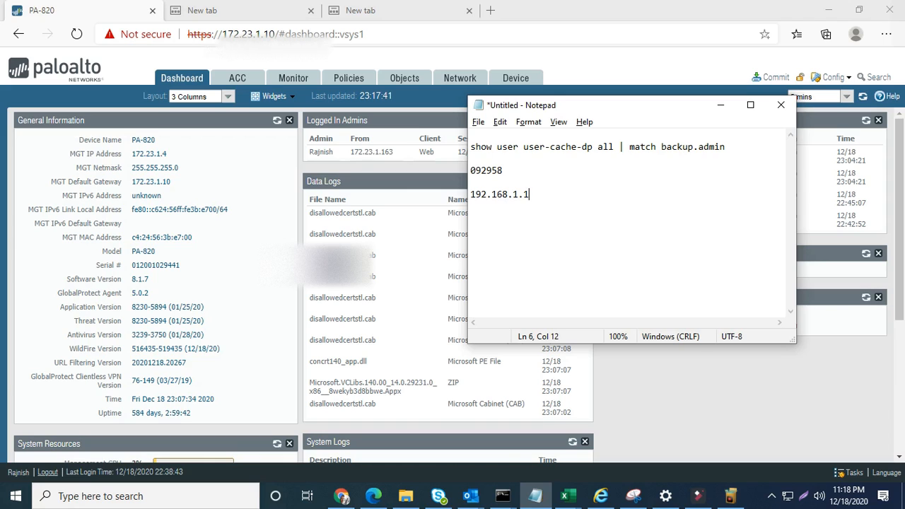
key("Return")
key("Return")
type("192.168.1.2/24")
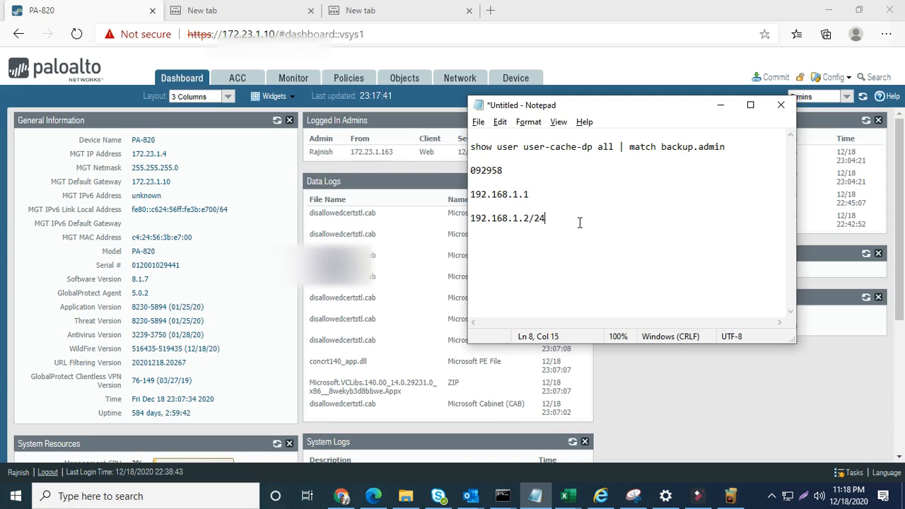
key("Return")
key("Return")
type("admin")
key("Return")
key("Return")
type("admin")
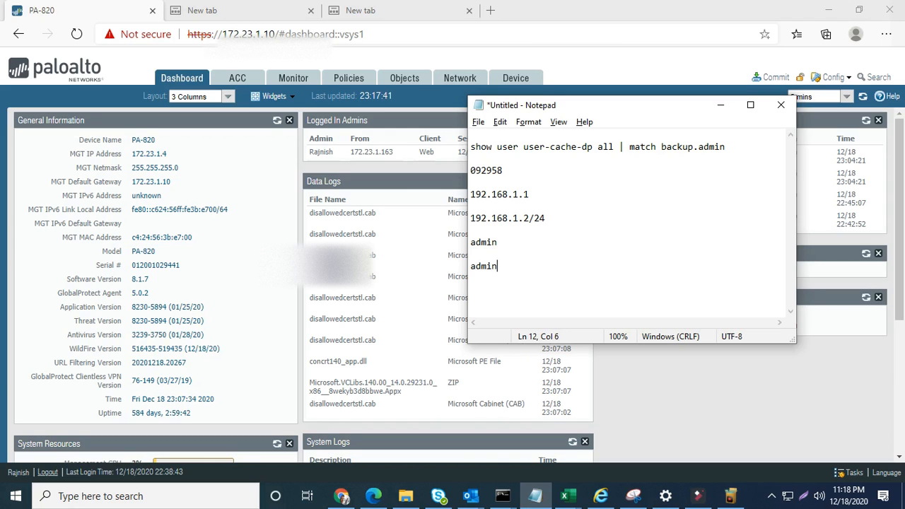
left_click(727, 107)
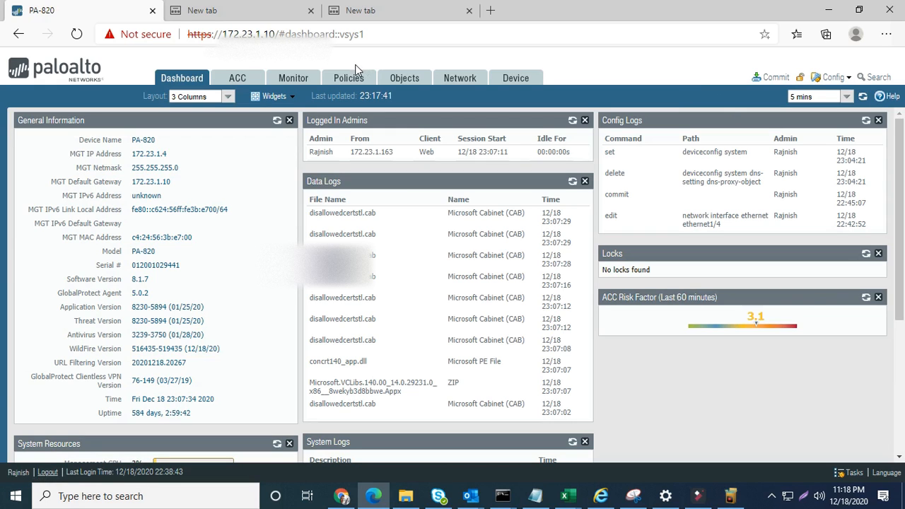
- Show the Interfaces list under Device > Setup, with the Management interface at 172.23.1.4
left_click(516, 79)
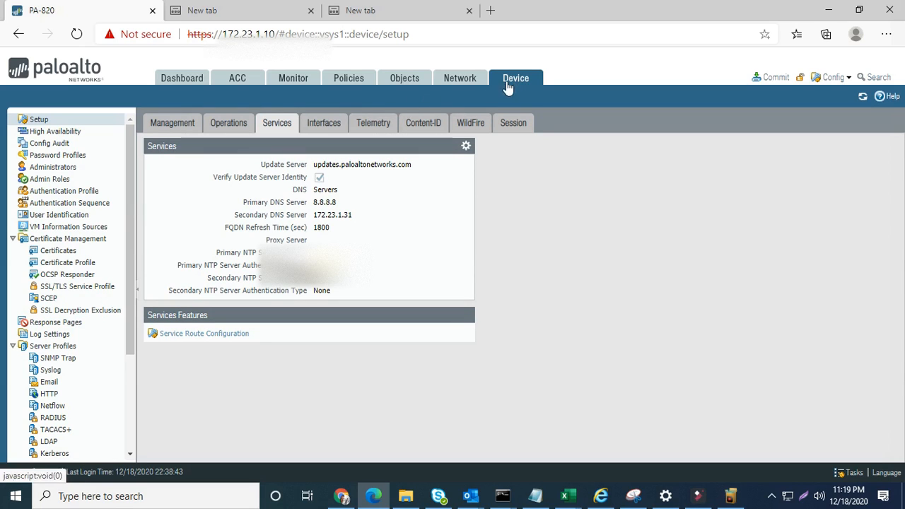
left_click(178, 125)
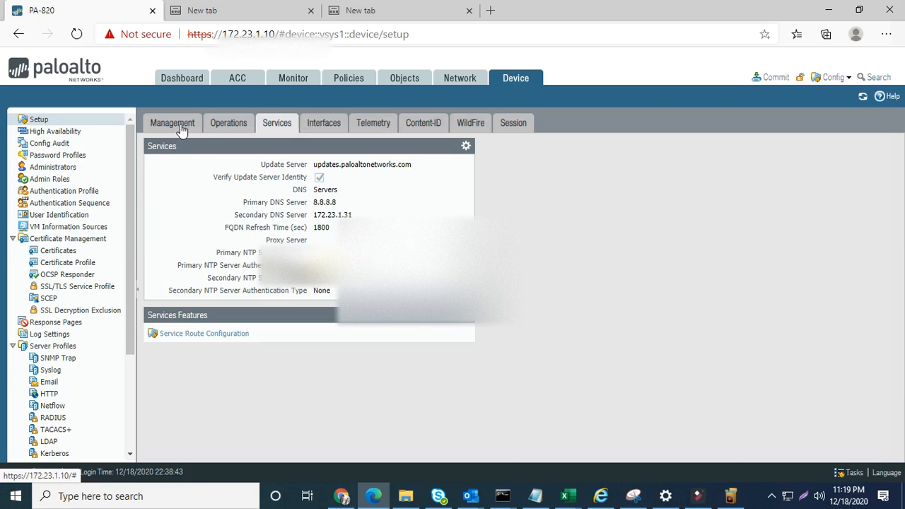
left_click(333, 125)
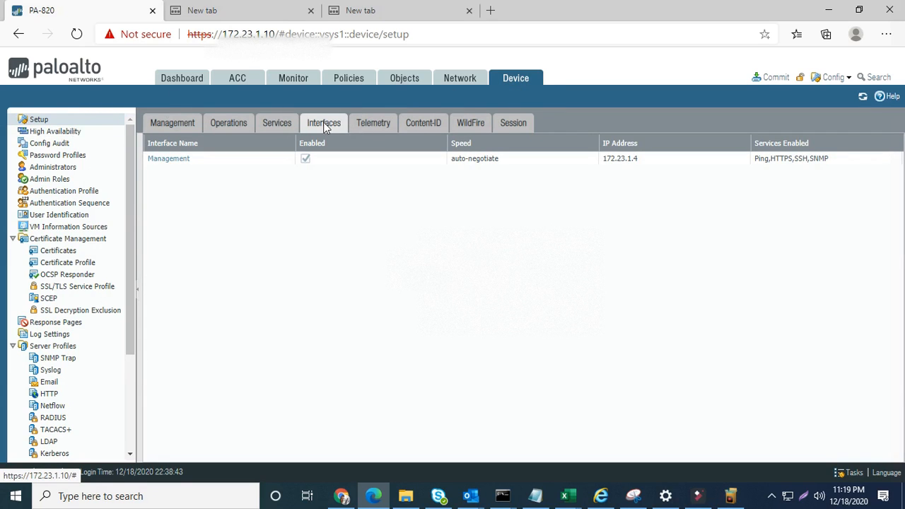
- In the Management interface settings, try IP 192.168.1.1, then restore 172.23.1.4
left_click(170, 159)
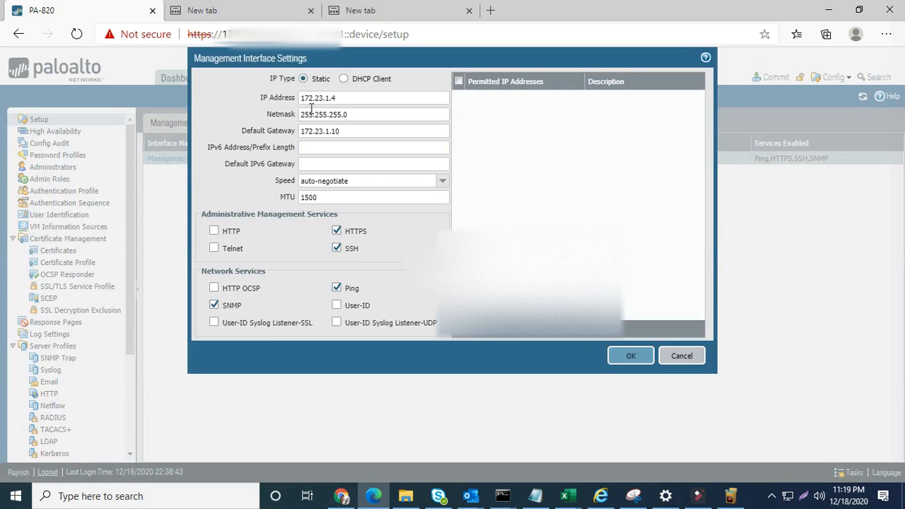
left_click(347, 99)
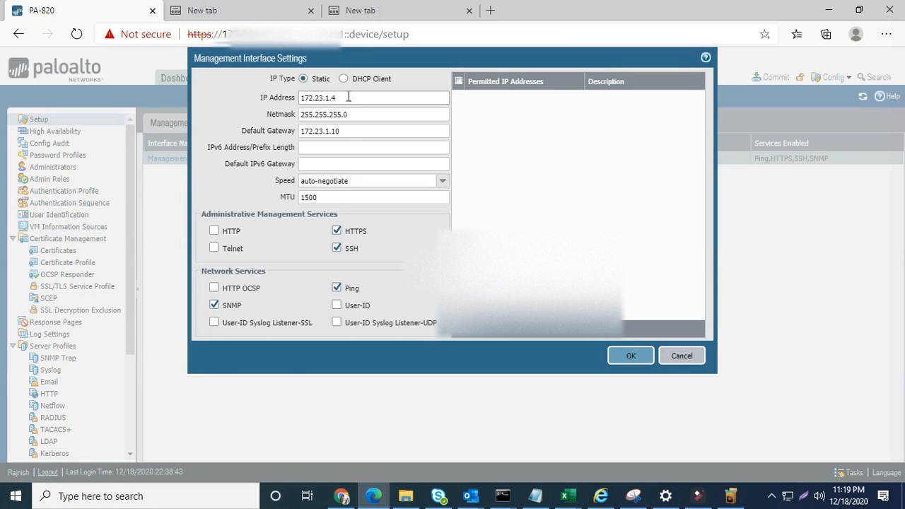
key("BackSpace")
key("BackSpace")
key("BackSpace")
key("BackSpace")
key("BackSpace")
key("BackSpace")
key("BackSpace")
key("BackSpace")
key("BackSpace")
key("BackSpace")
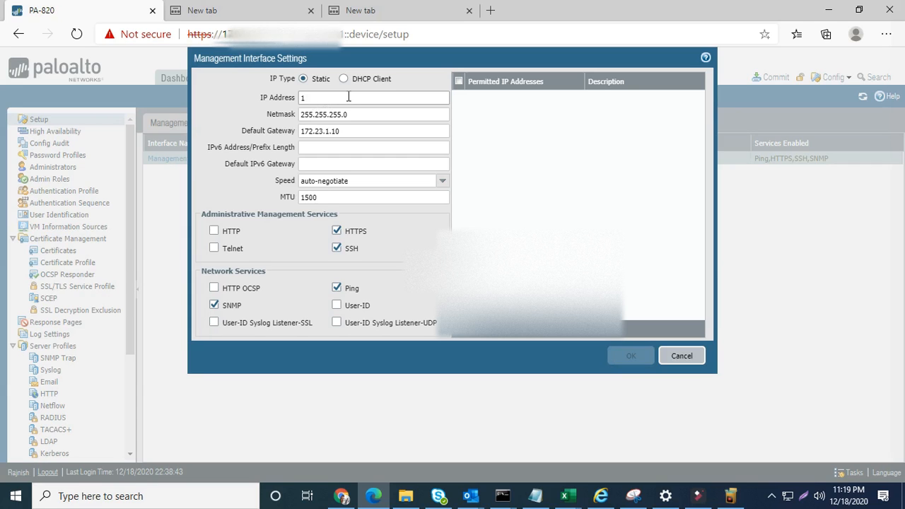
type("192")
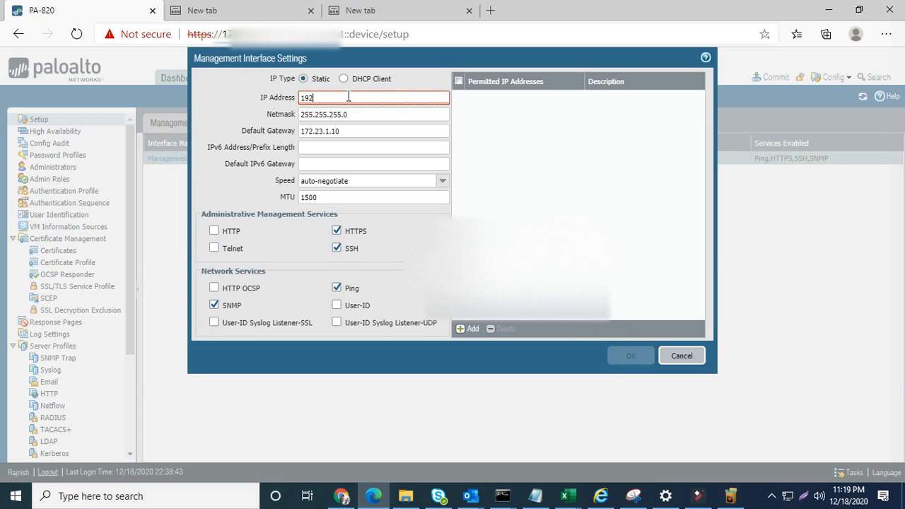
type(".168.1.1")
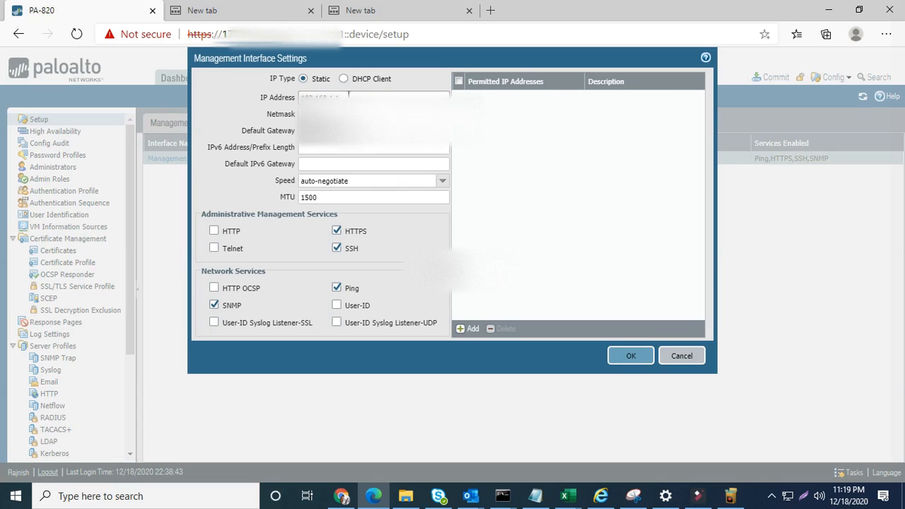
key("BackSpace")
key("BackSpace")
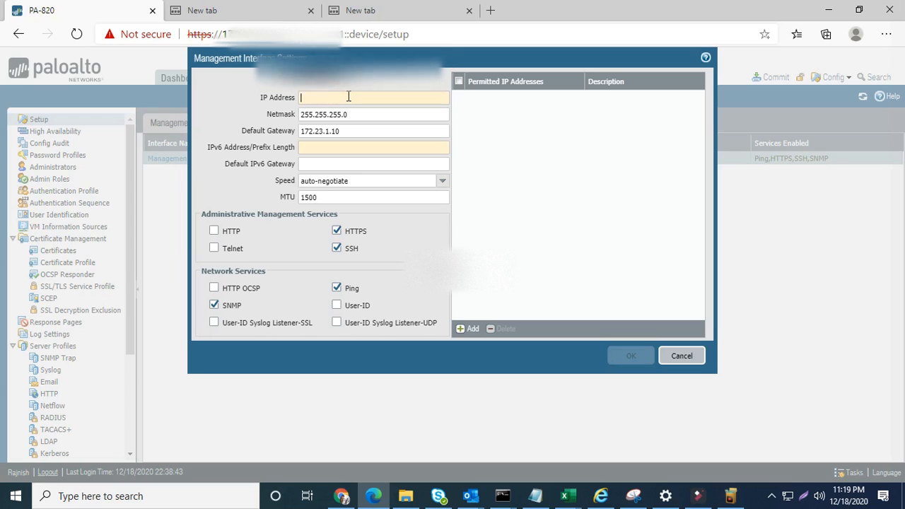
type("172.23.1.4")
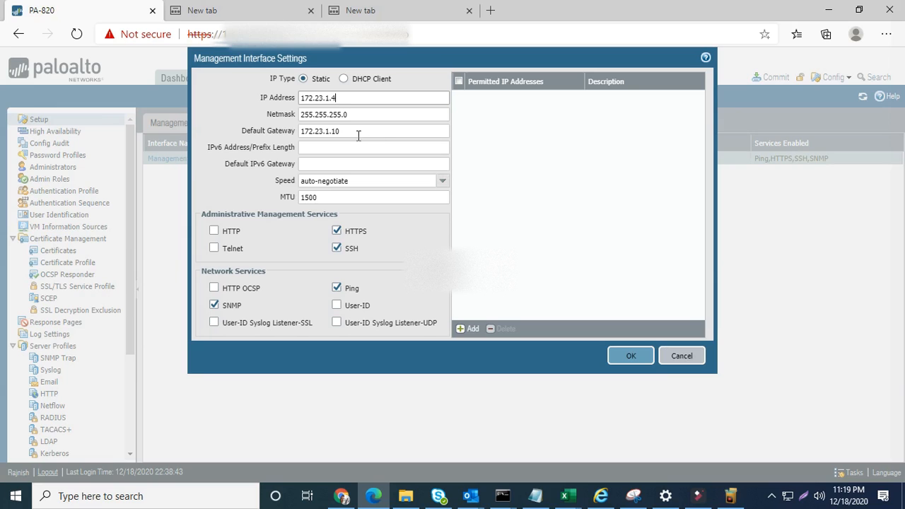
- Check the netmask, keep link speed at auto-negotiate, and close the settings unchanged
left_click_drag(351, 117, 265, 125)
left_click(351, 144)
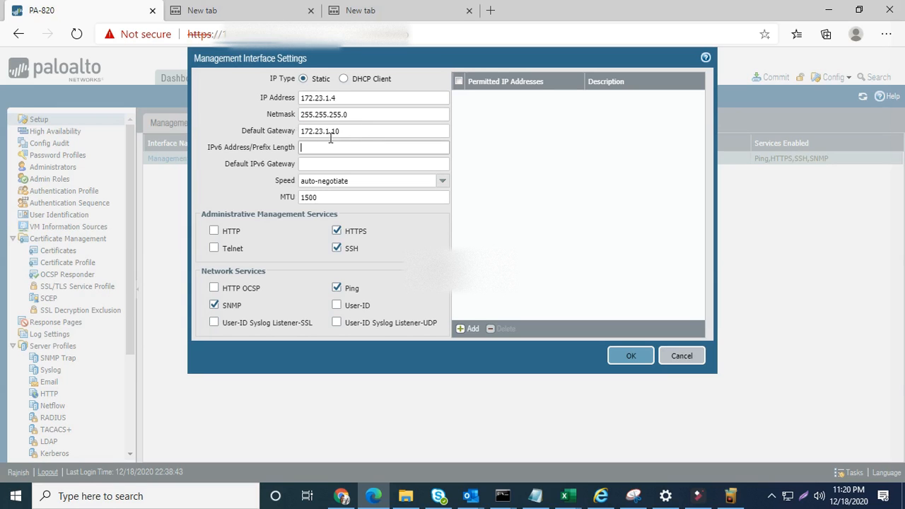
left_click(441, 180)
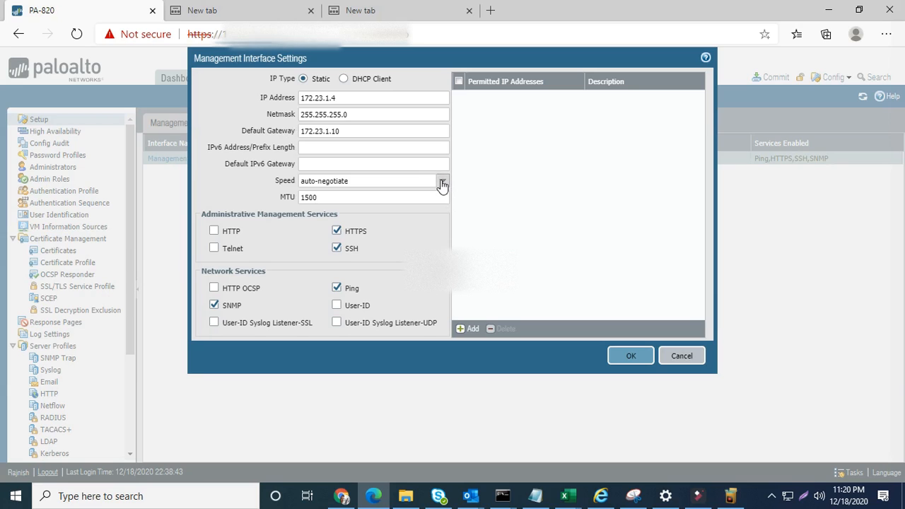
left_click(442, 184)
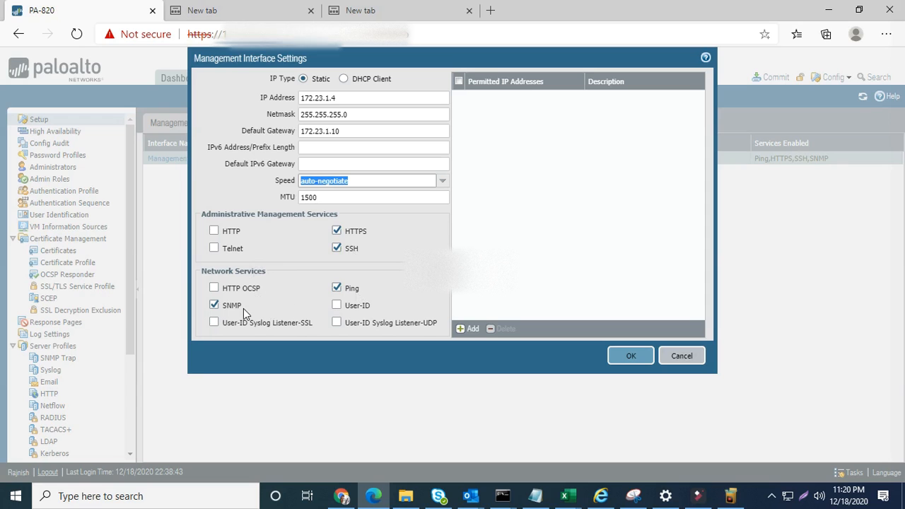
left_click(681, 355)
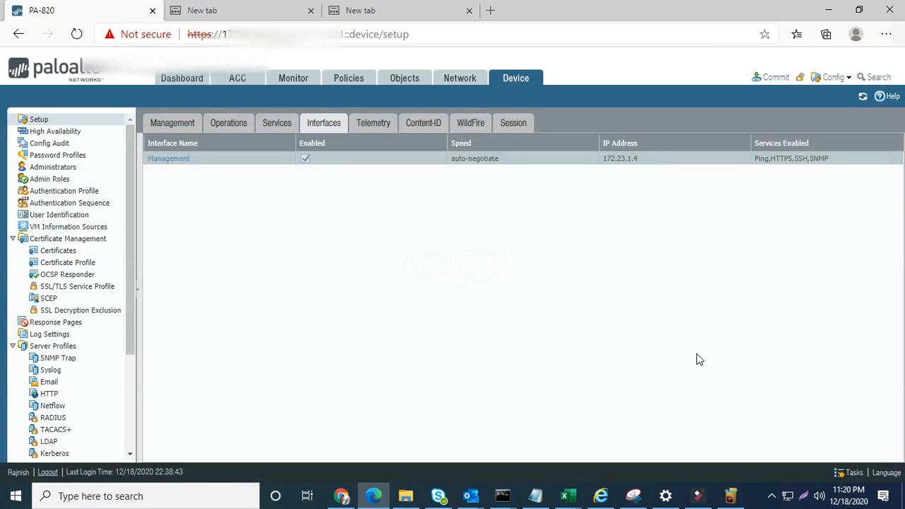
left_click(766, 77)
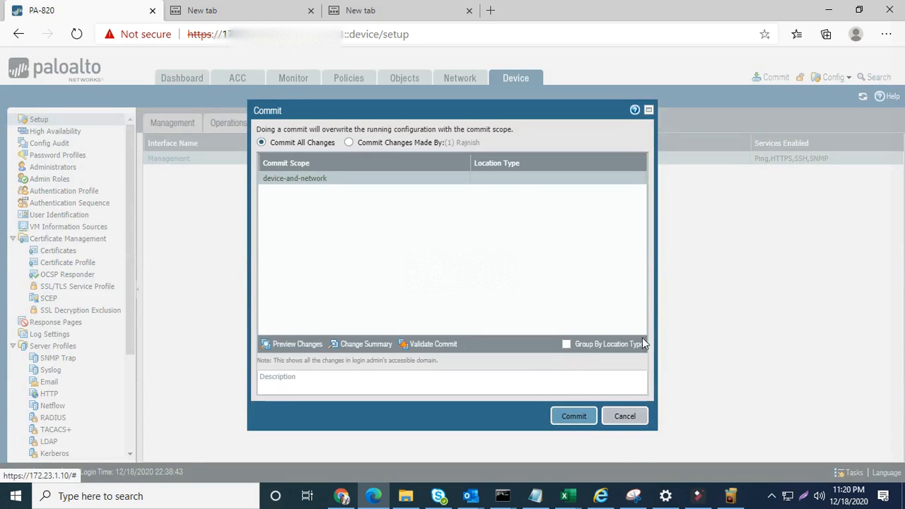
left_click(637, 418)
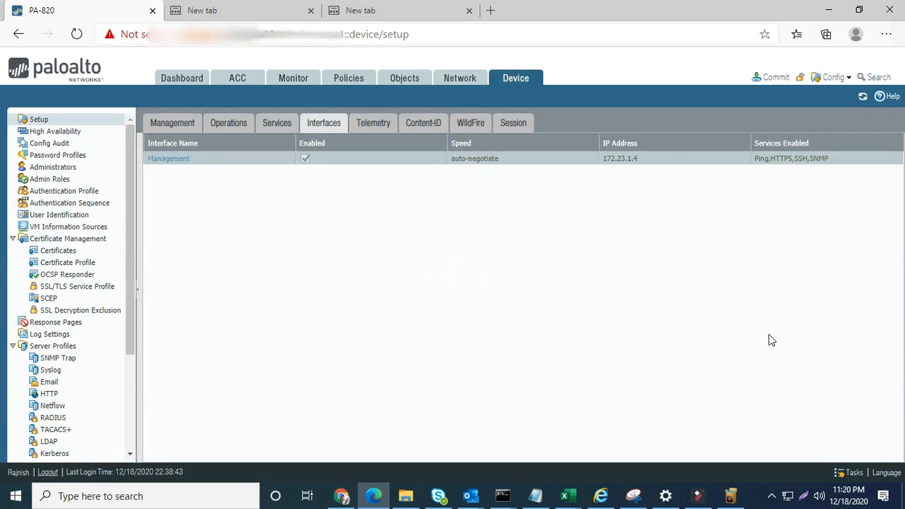
- Open ethernet1/4 (Internal-LAN, zone LAN) from Network > Interfaces > Ethernet
left_click(449, 82)
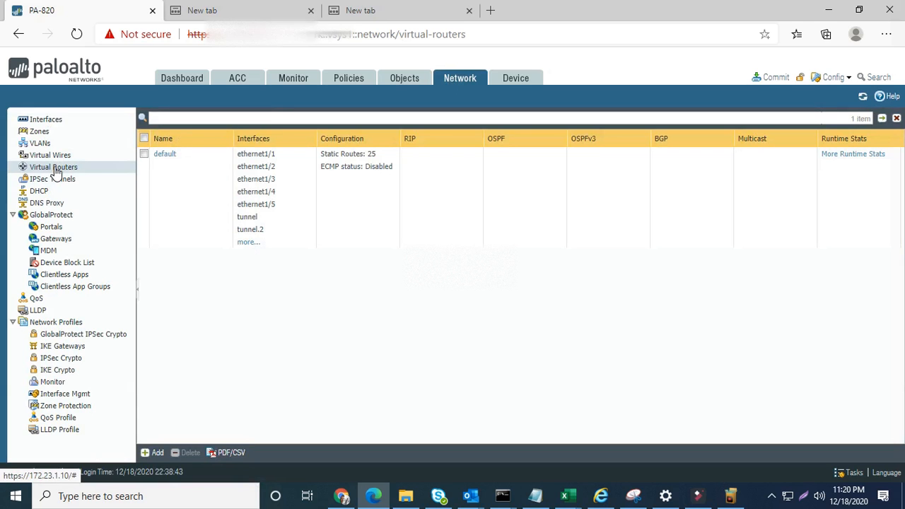
left_click(56, 121)
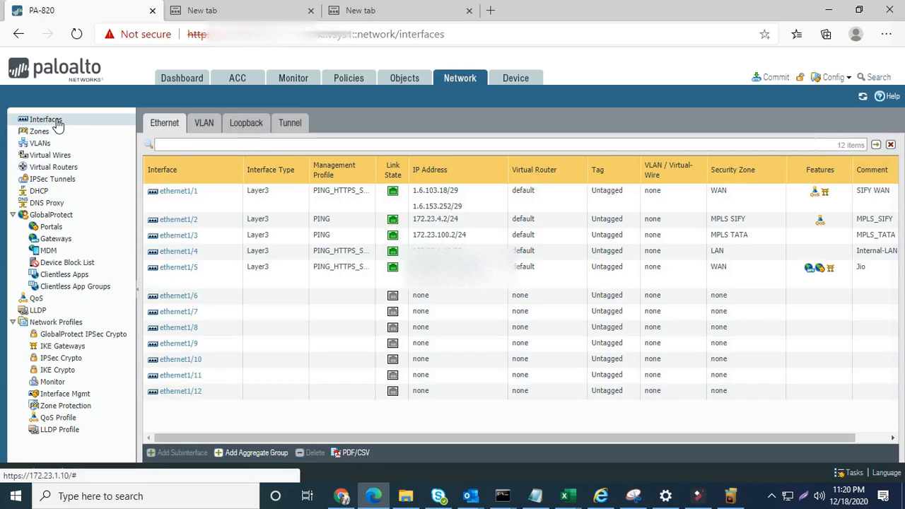
left_click(181, 254)
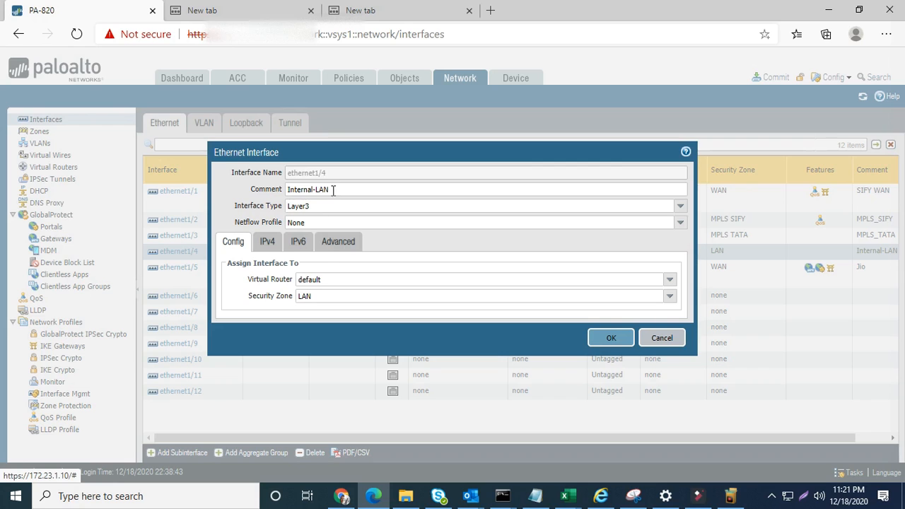
- Review ethernet1/4's IPv4 address and Config tab, keeping the default virtual router and LAN zone
left_click(268, 247)
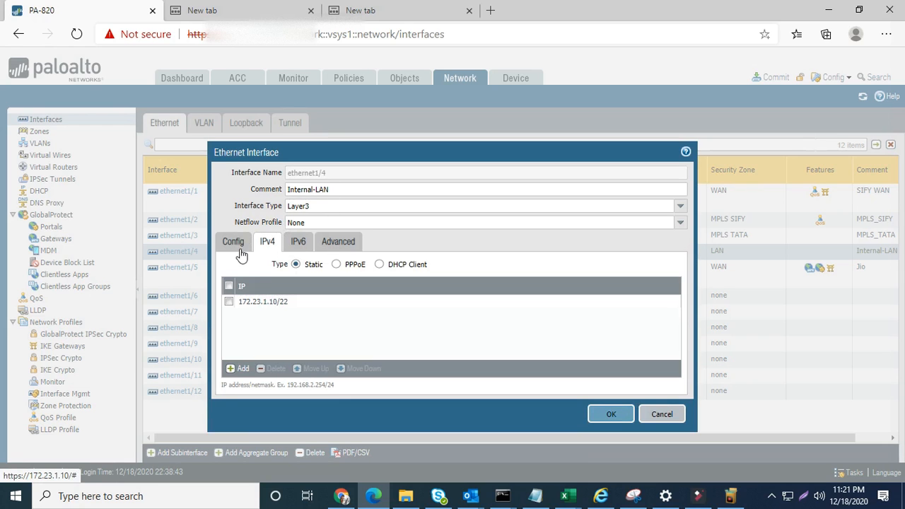
left_click(239, 244)
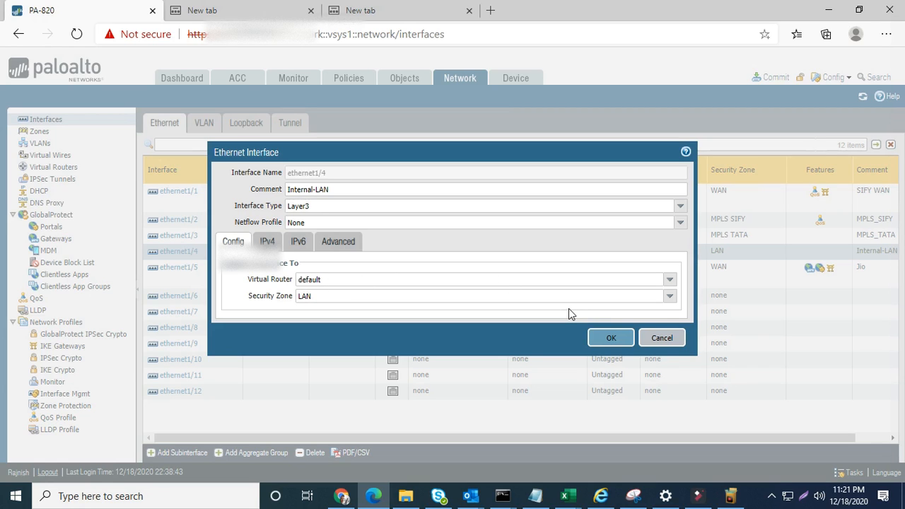
left_click(670, 280)
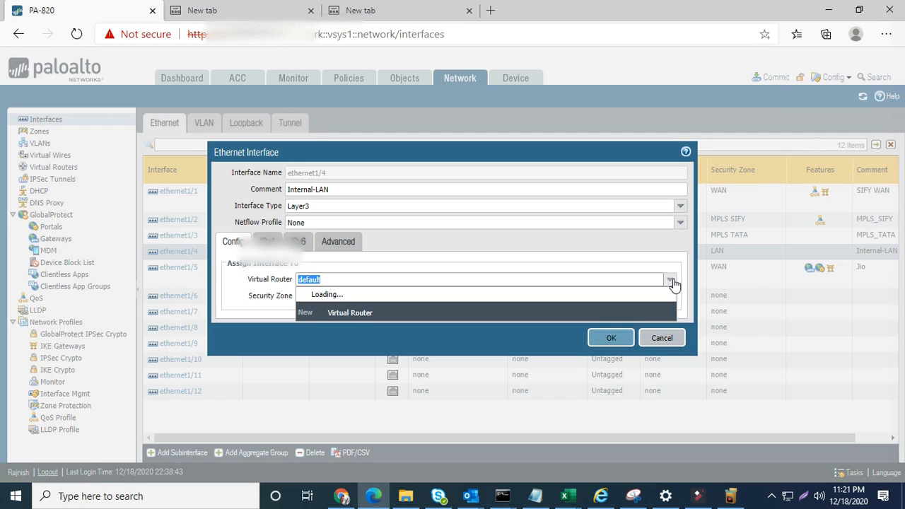
left_click(671, 281)
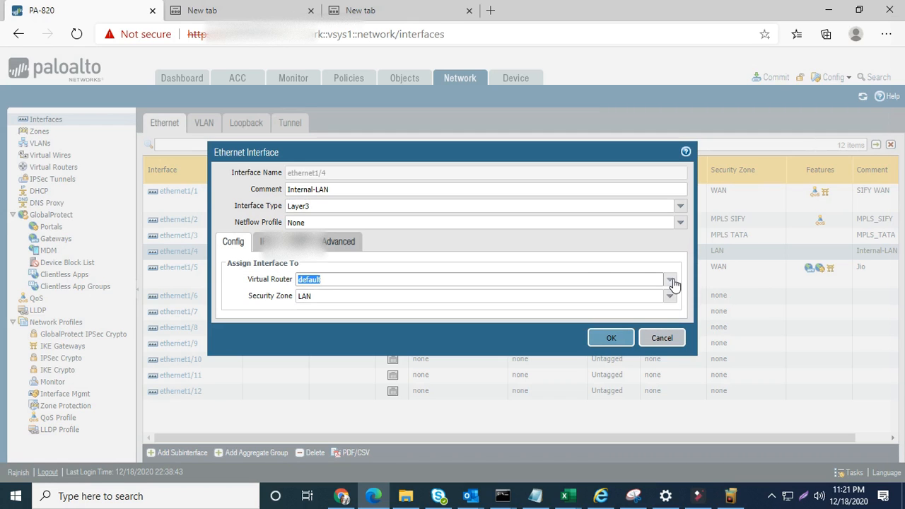
left_click(325, 281)
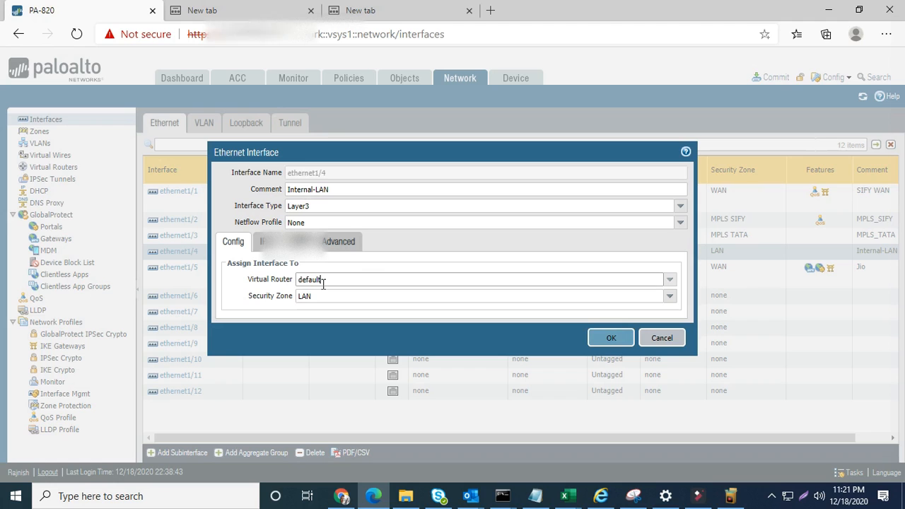
left_click(272, 253)
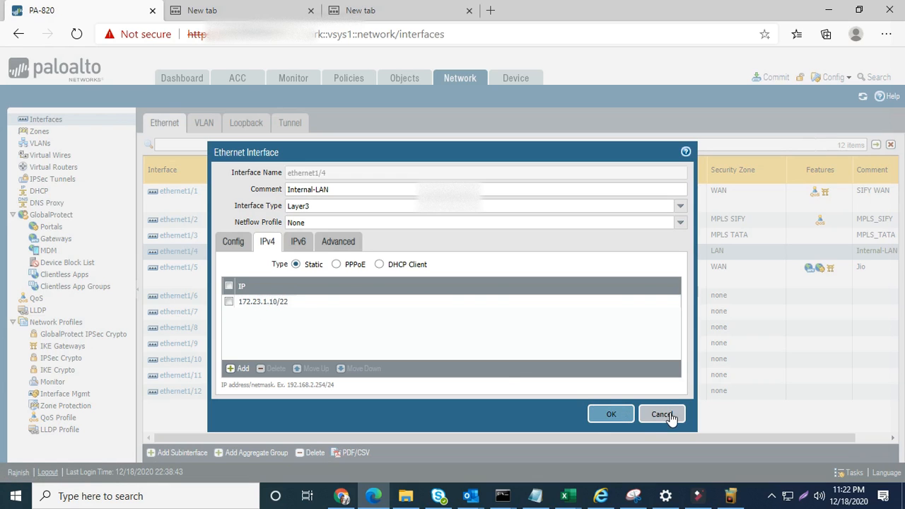
- Decline the management exposure warning and cancel the ethernet1/4 dialog without saving
left_click(599, 417)
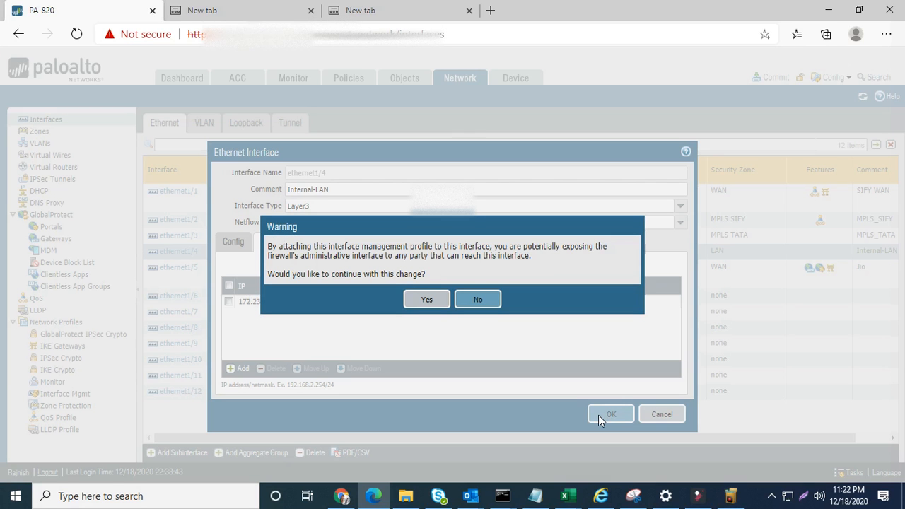
left_click(470, 299)
left_click(662, 415)
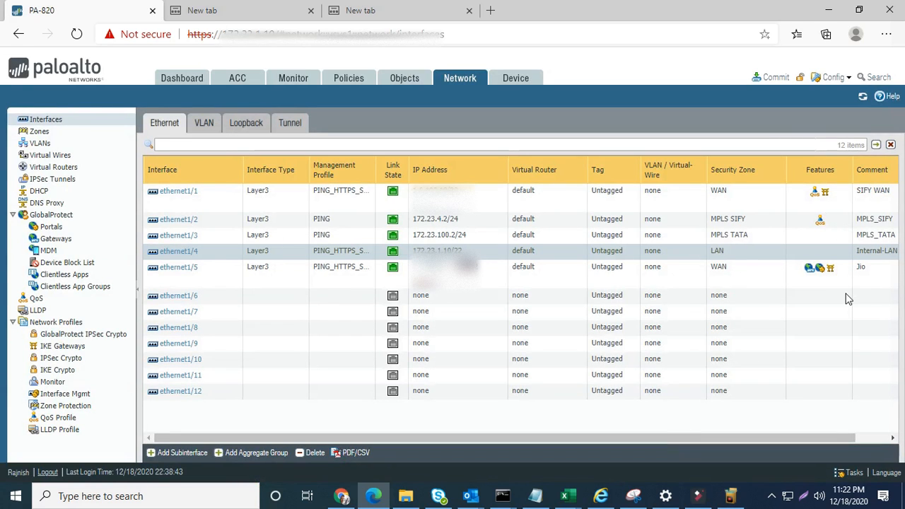
left_click(771, 77)
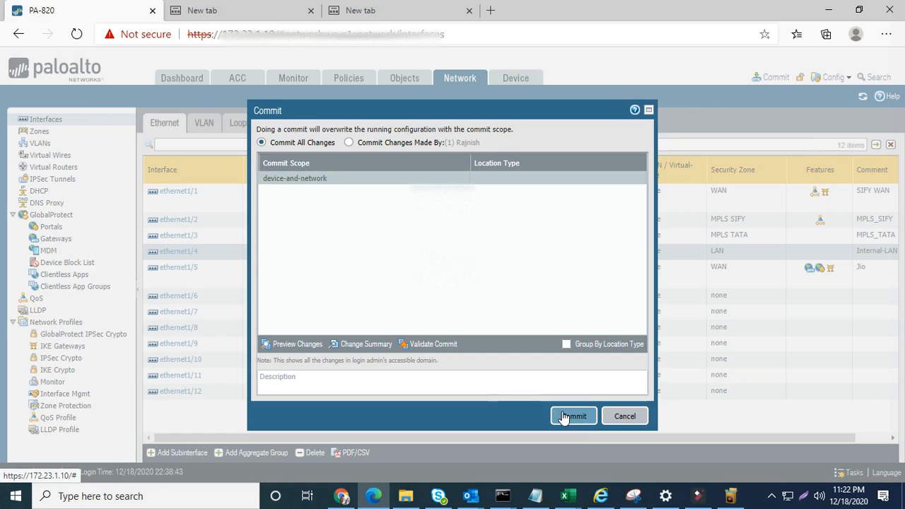
left_click(626, 417)
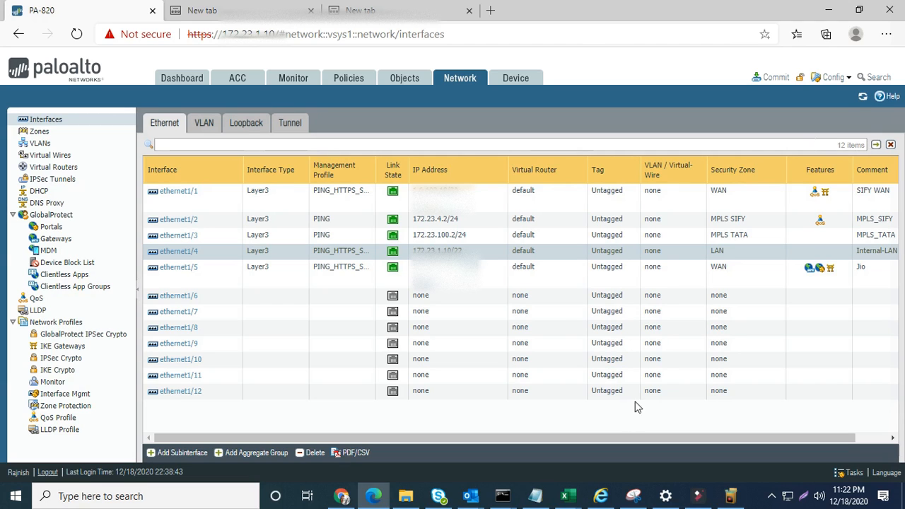
- Show Device > Setup > Services with DNS 8.8.8.8 and NTP servers 4.2.2.2 and 8.8.8.8
left_click(515, 79)
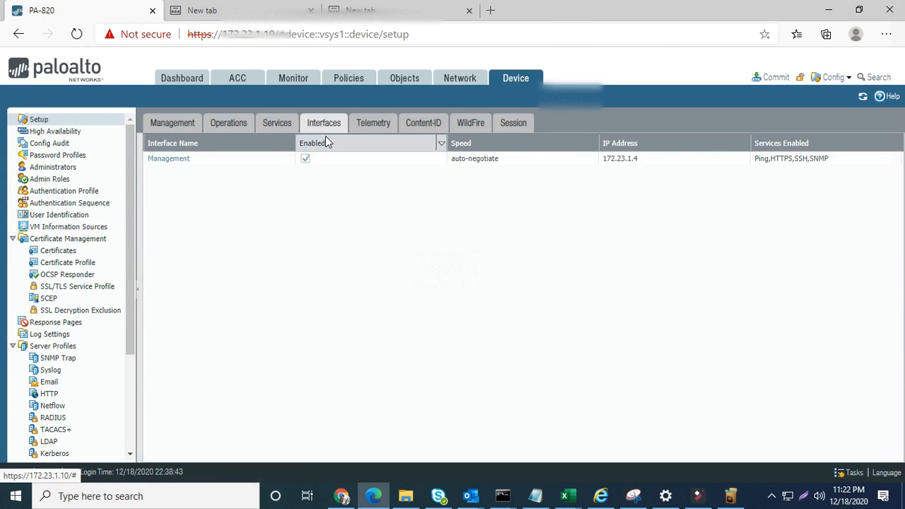
left_click(93, 121)
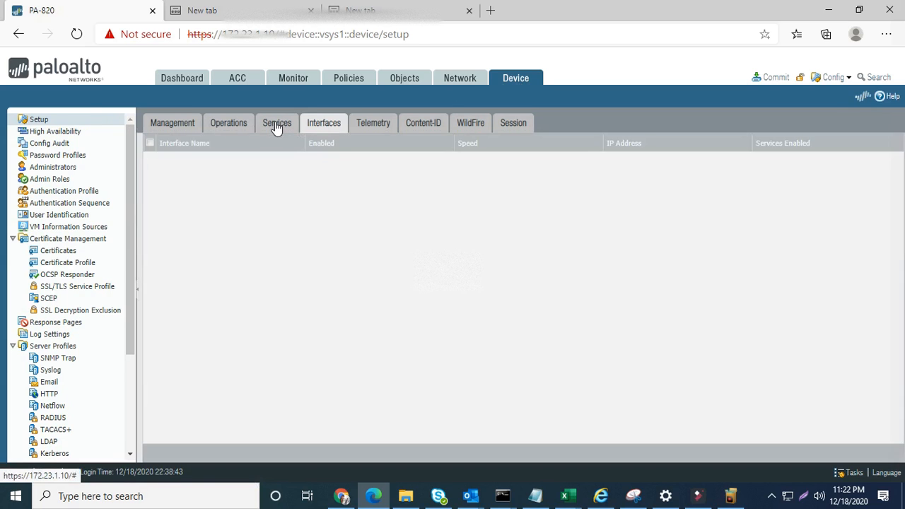
left_click(275, 125)
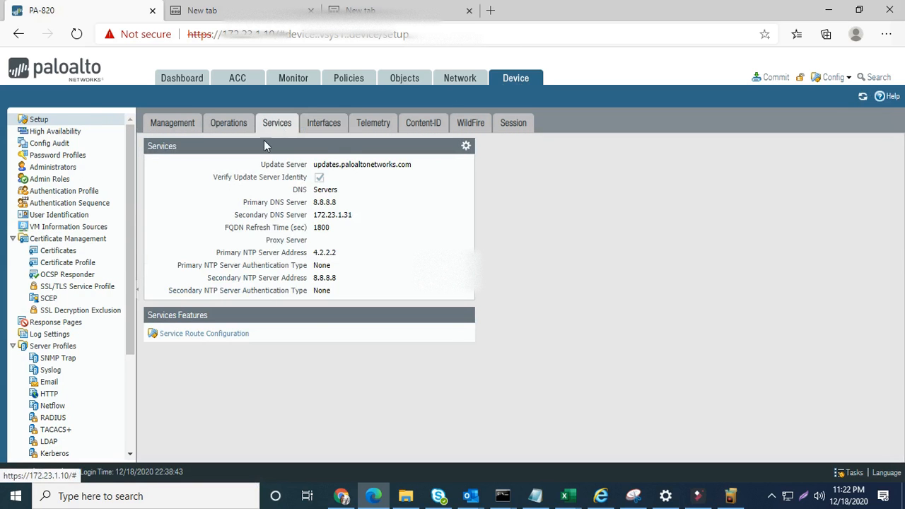
left_click(465, 147)
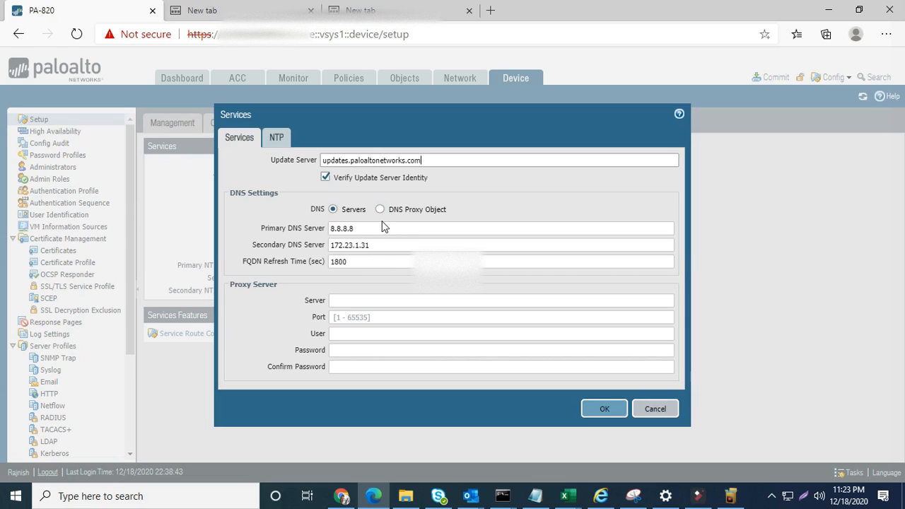
left_click(277, 140)
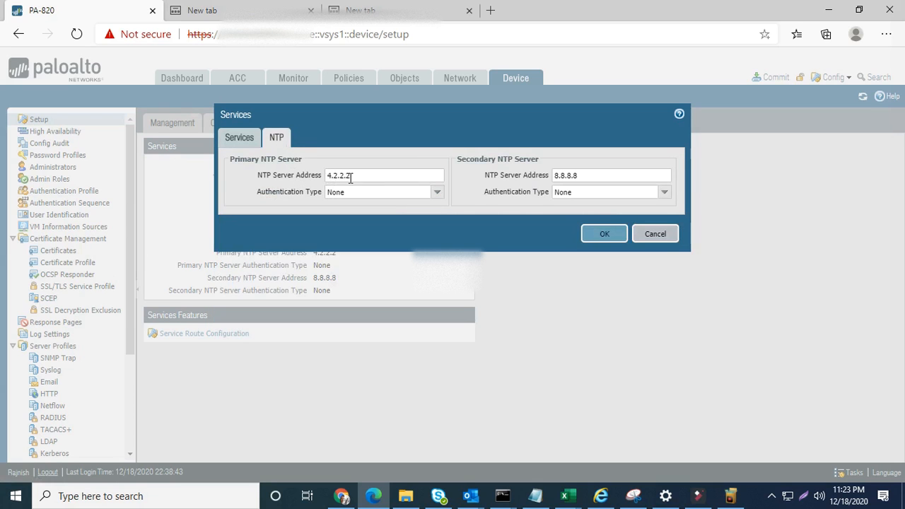
left_click(407, 176)
left_click(585, 174)
left_click(382, 179)
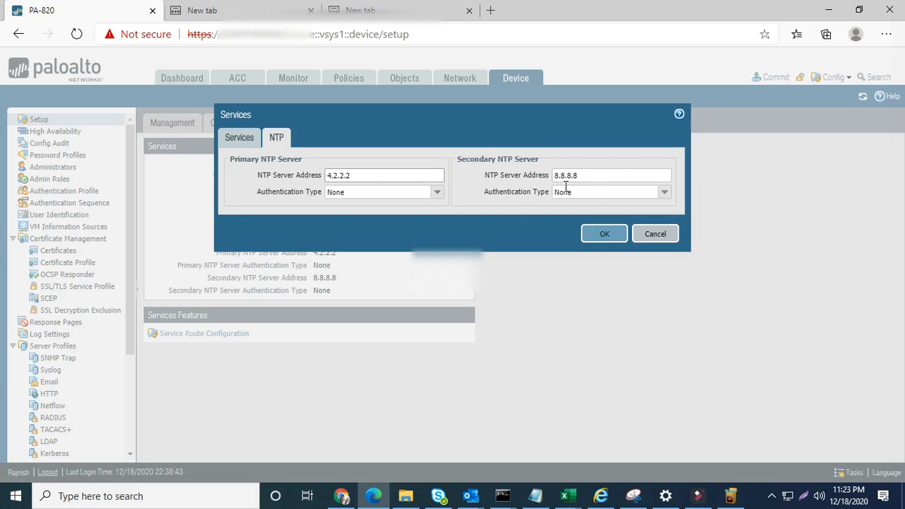
left_click(654, 237)
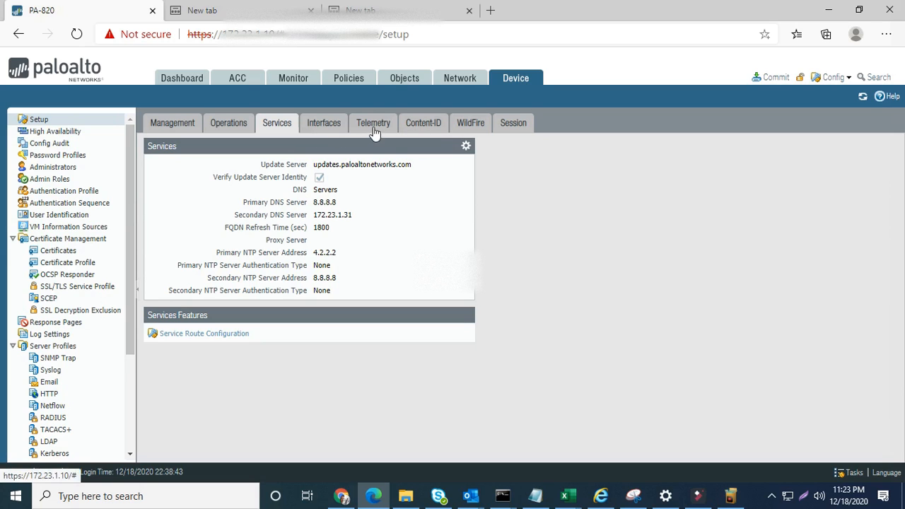
- Open the default router from Network > Virtual Routers for editing
left_click(461, 79)
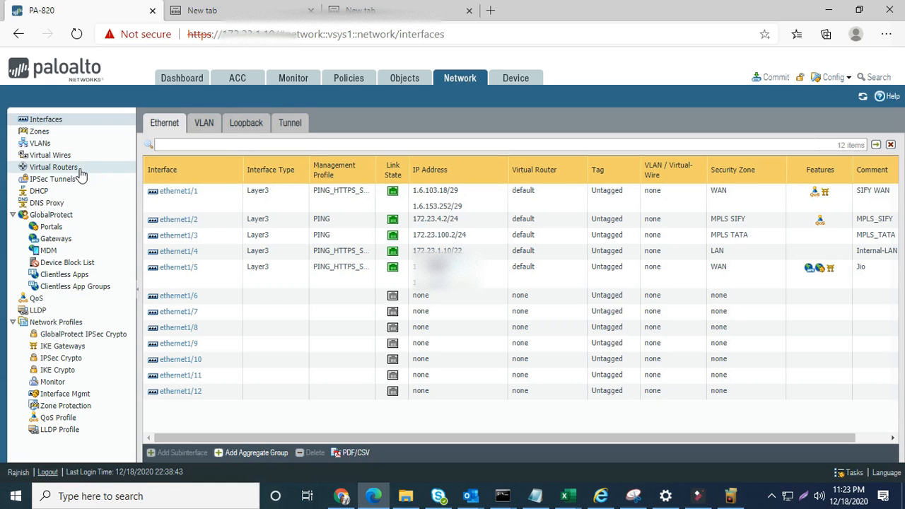
left_click(53, 167)
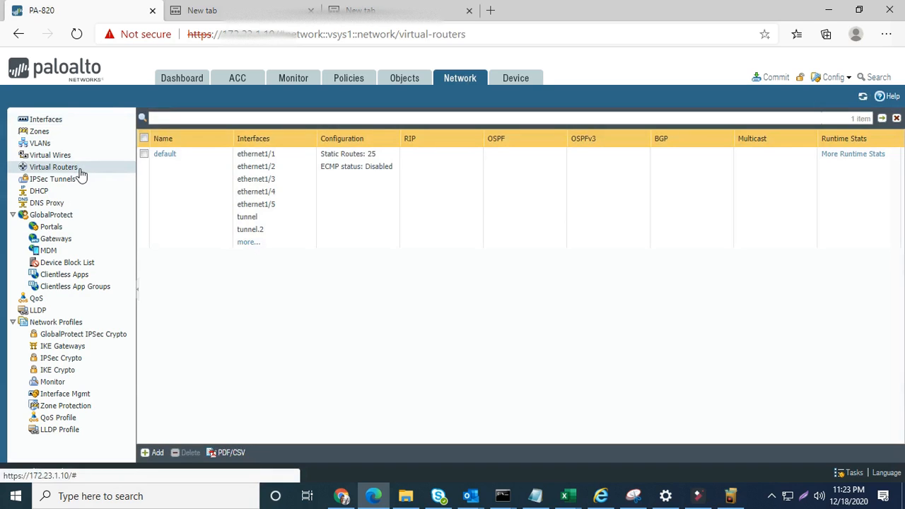
left_click(165, 154)
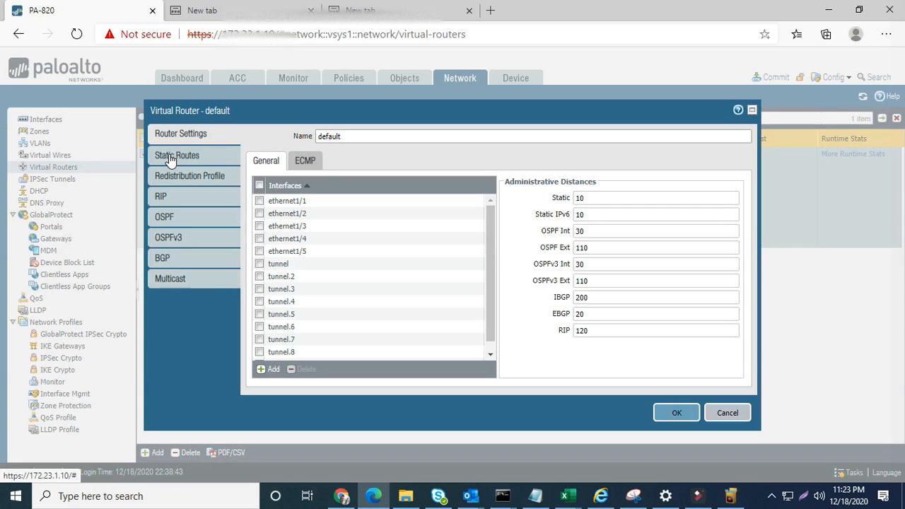
- Start a new IPv4 static route from the default router's Static Routes tab
left_click(170, 155)
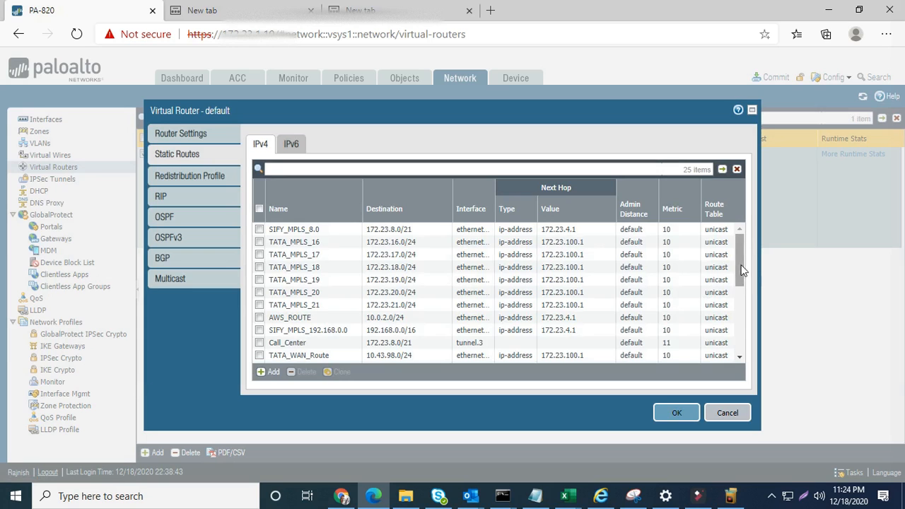
left_click(261, 373)
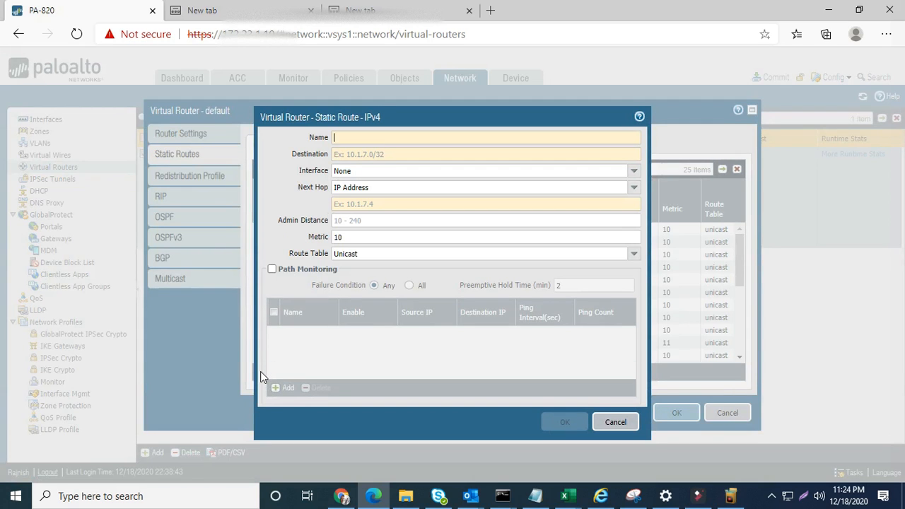
- Name the new route dafault and set its destination to 0.0.0.0/0
left_click(393, 139)
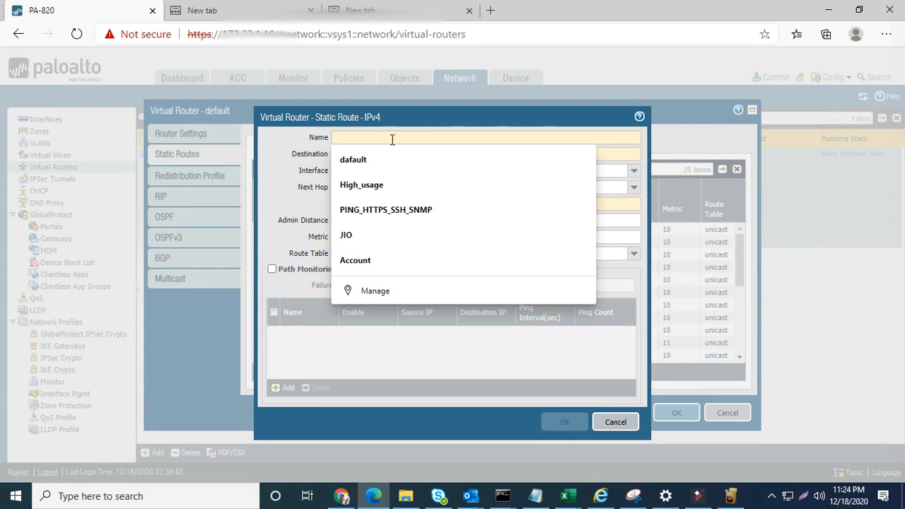
left_click(383, 160)
left_click(383, 154)
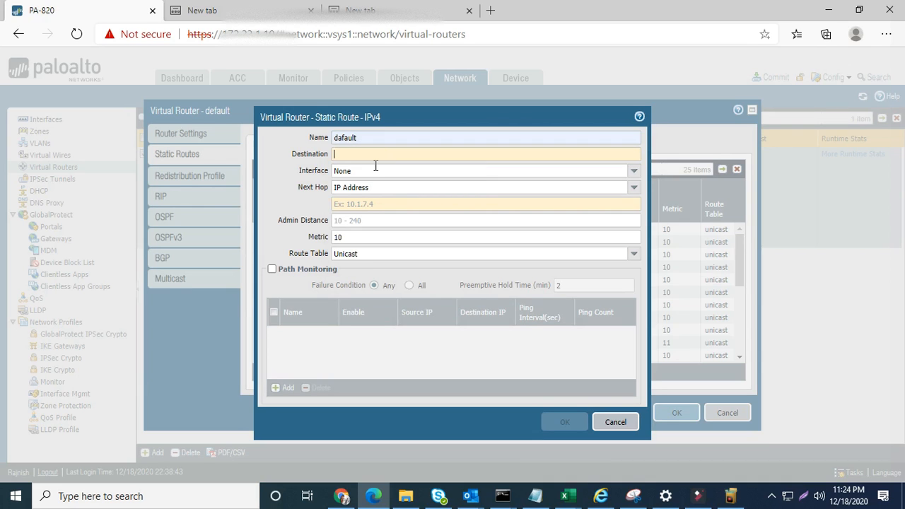
left_click(374, 169)
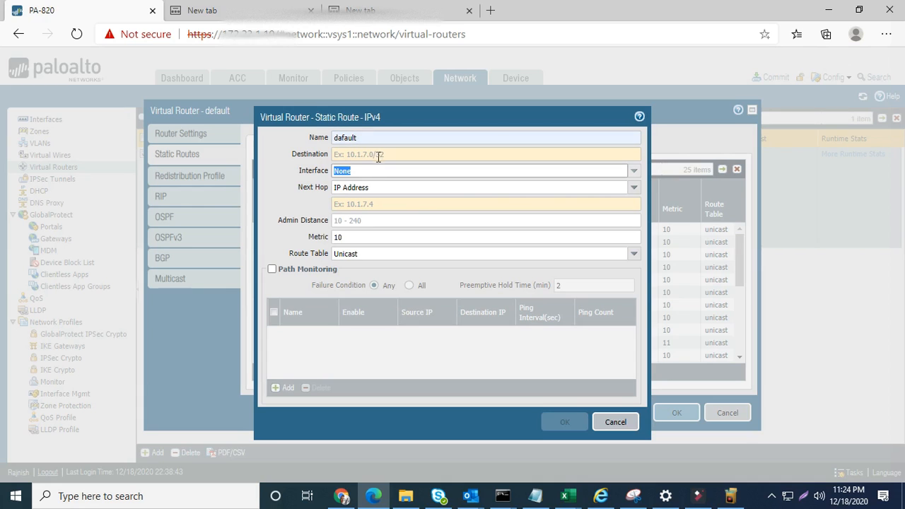
left_click(379, 154)
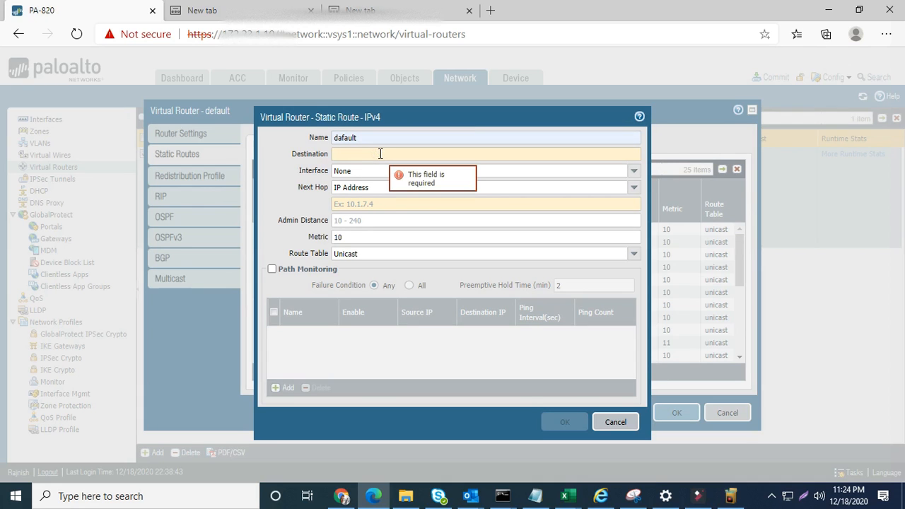
type("0.0")
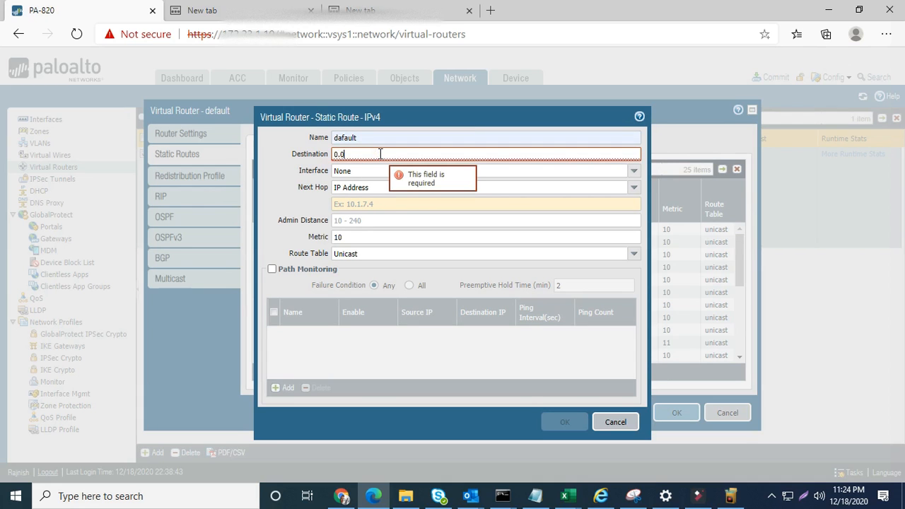
type(".0.0")
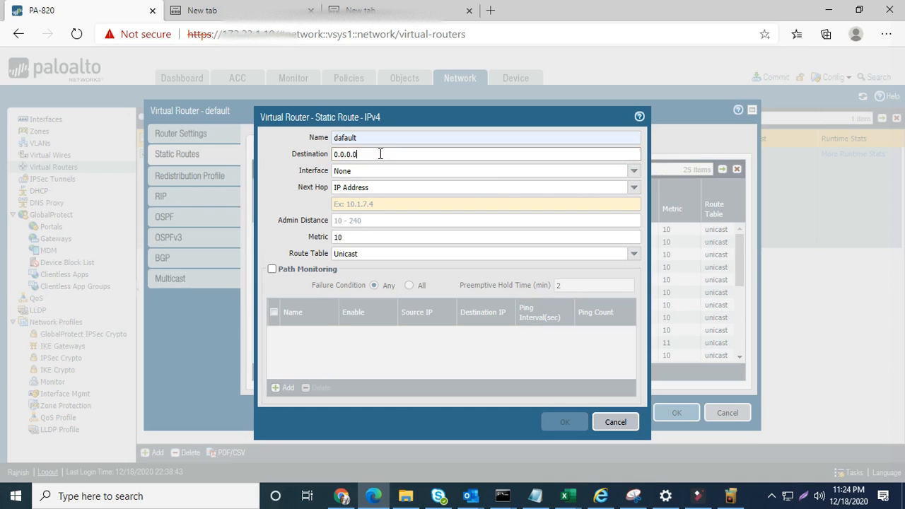
type("/0")
- Route it out ethernet1/1 to next hop 122.145.24.2 and confirm with OK
left_click(633, 172)
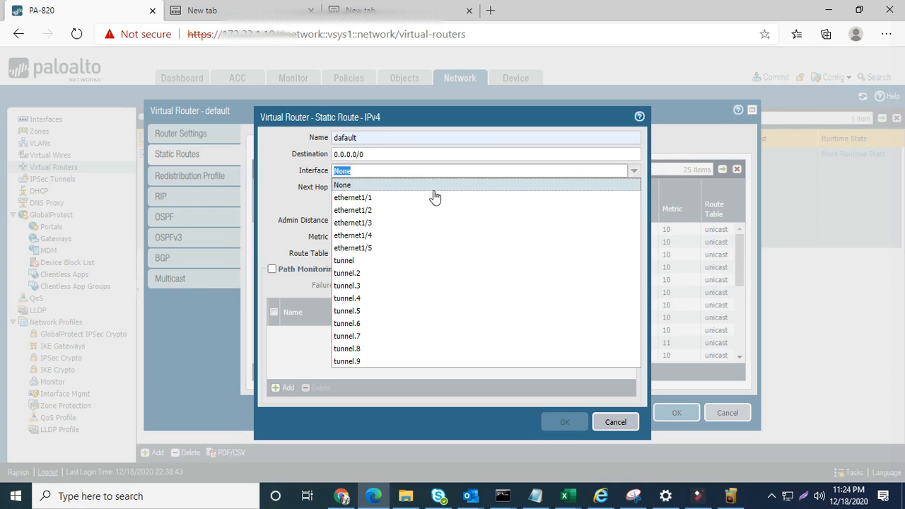
left_click(385, 199)
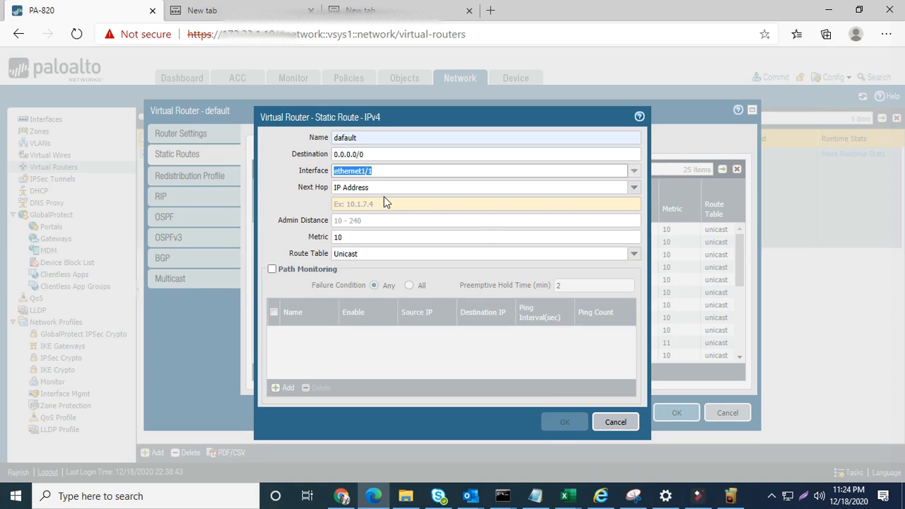
left_click(387, 205)
type("122.145.24.2")
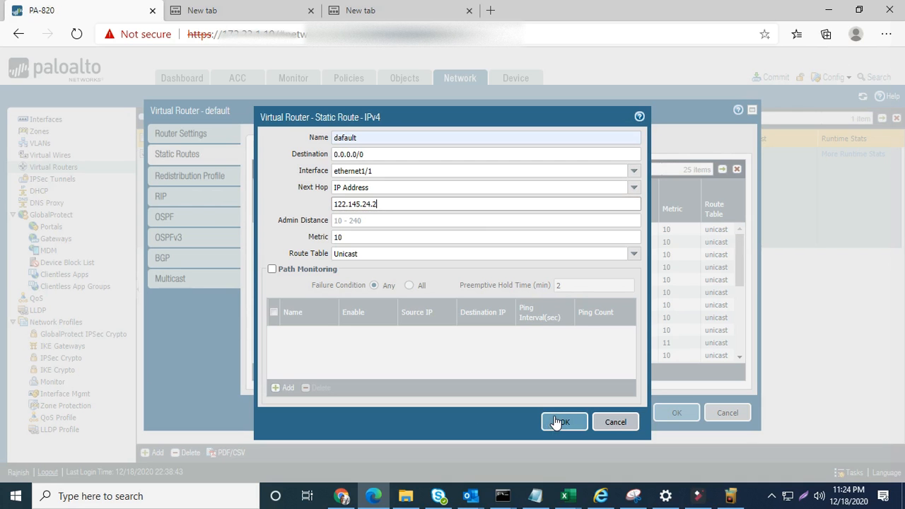
left_click(610, 425)
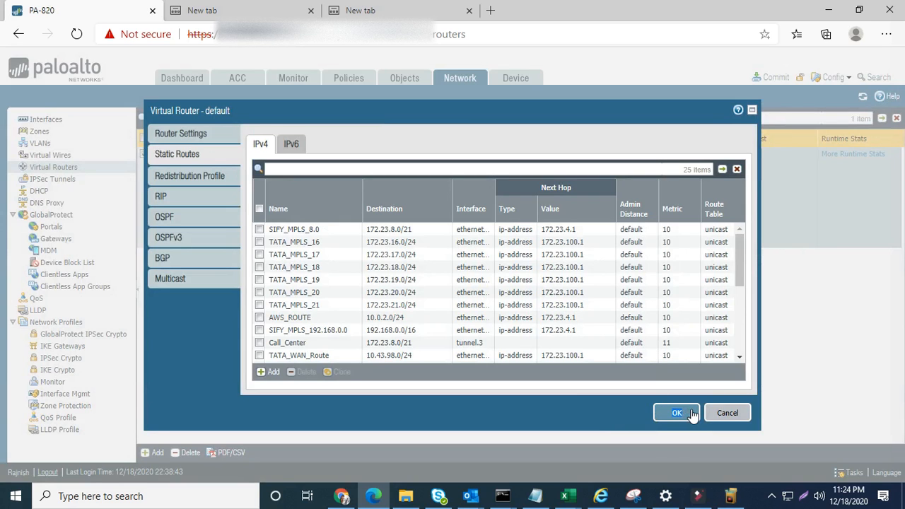
- Save the default virtual router's static route and commit the pending changes
left_click(735, 419)
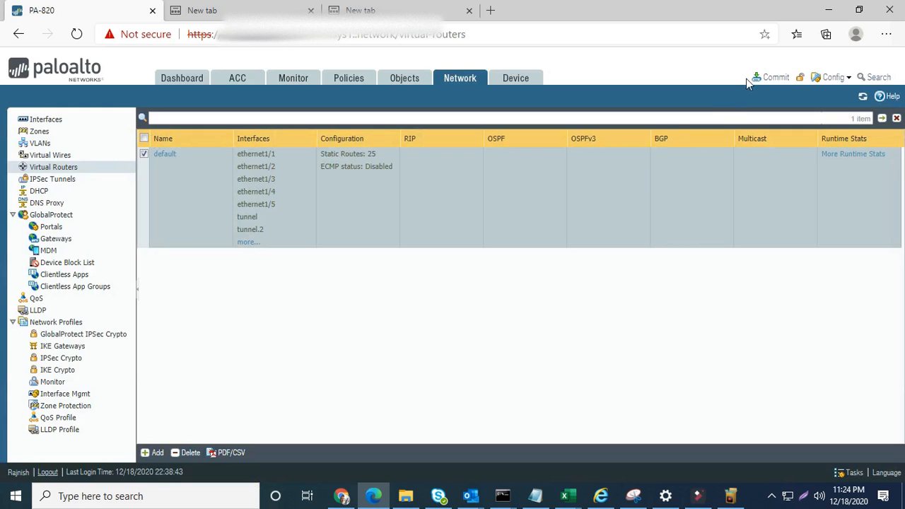
left_click(770, 78)
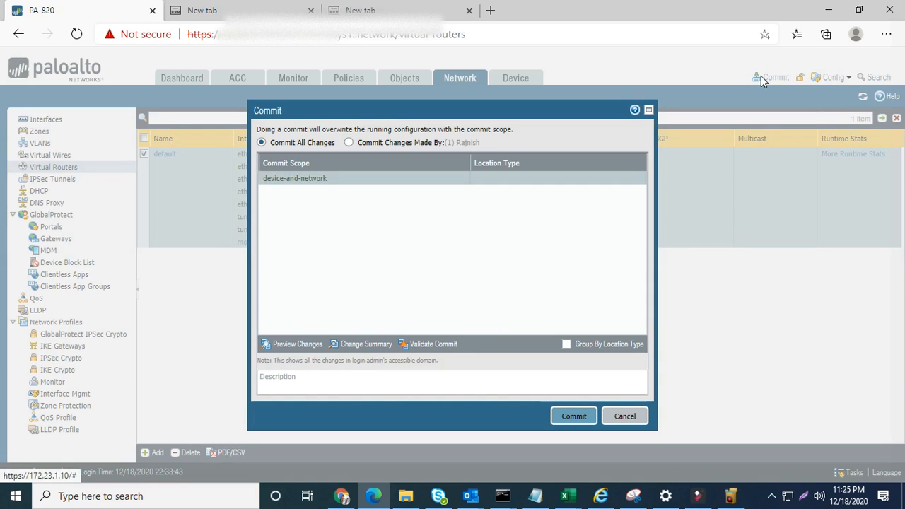
left_click(637, 423)
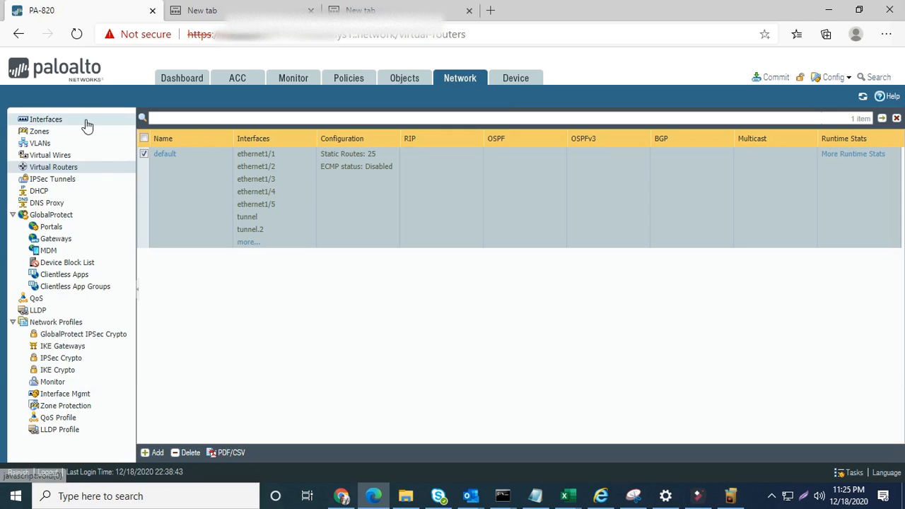
- Open the LAN zone's settings from the Network Zones list
left_click(41, 131)
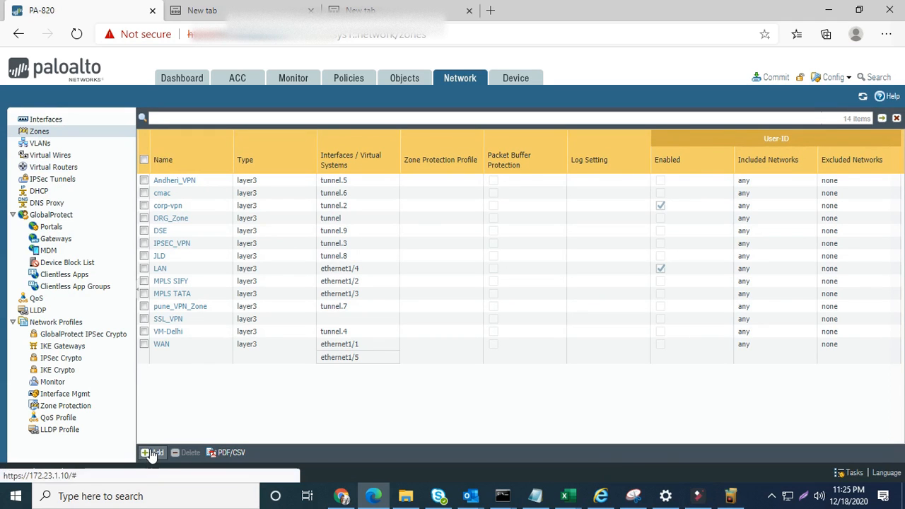
left_click(161, 269)
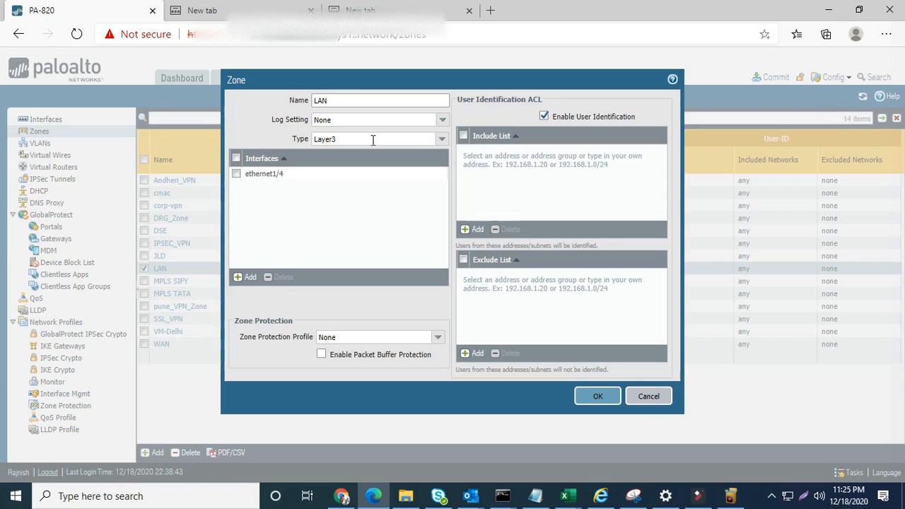
- Check the LAN zone's type options, keeping it set to Layer3
left_click(441, 140)
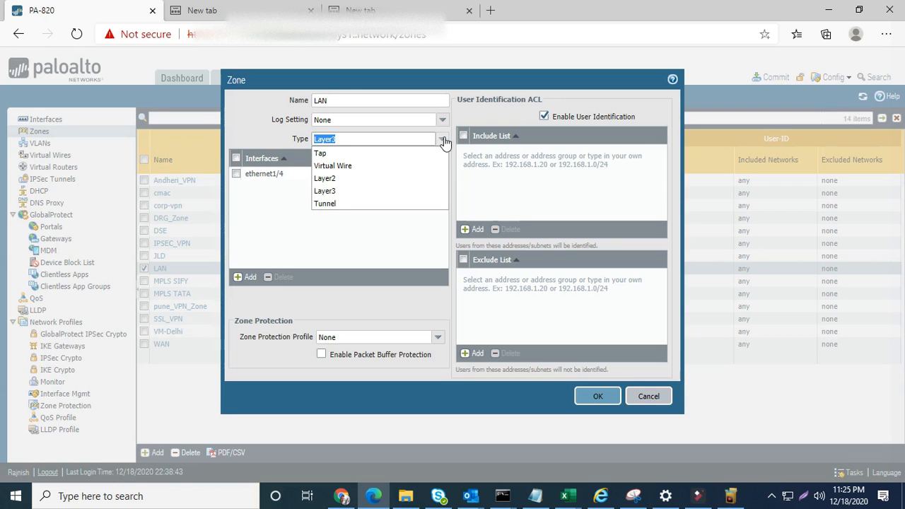
left_click(443, 141)
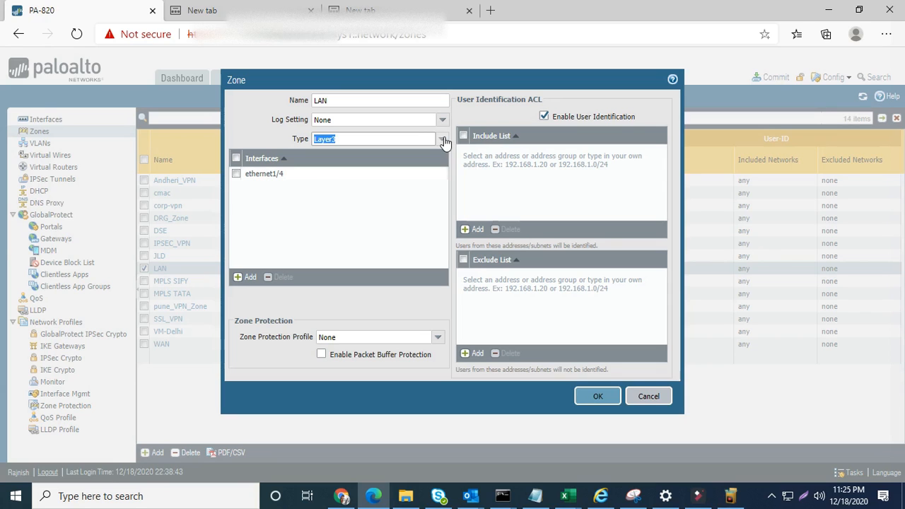
left_click(443, 140)
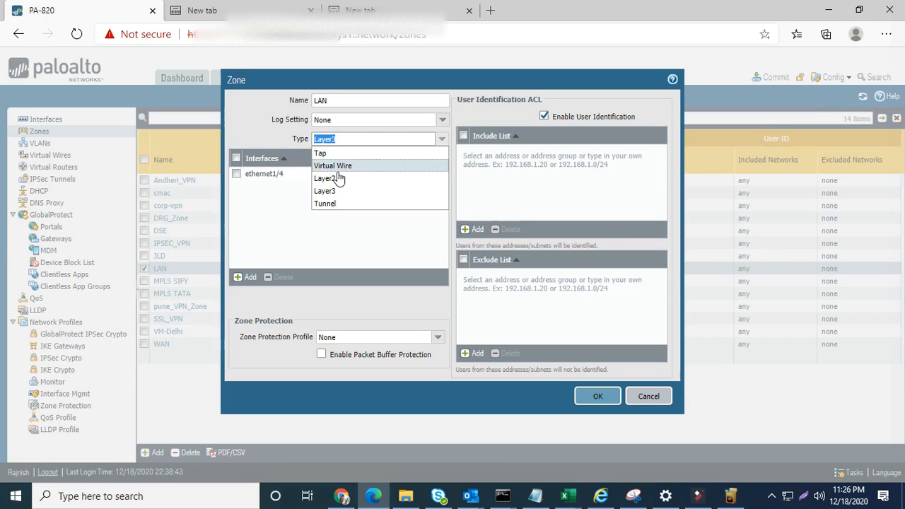
left_click(281, 210)
left_click(441, 139)
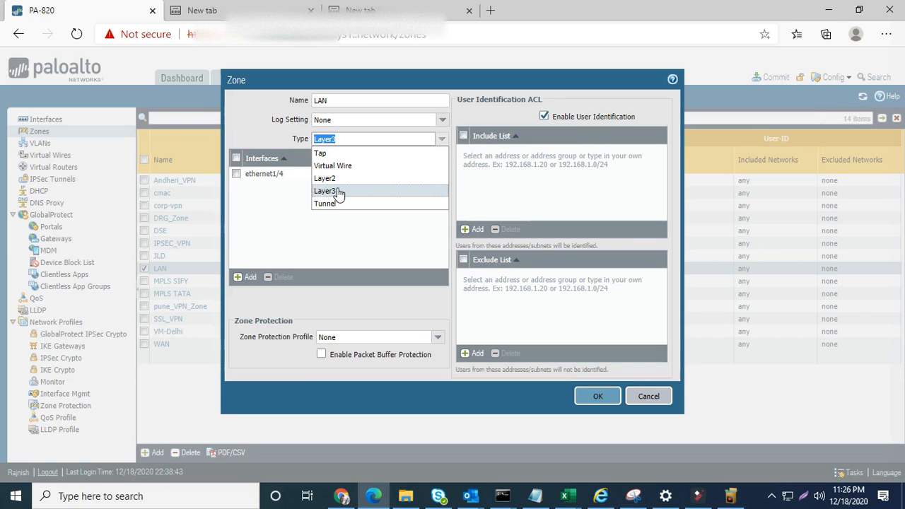
left_click(241, 204)
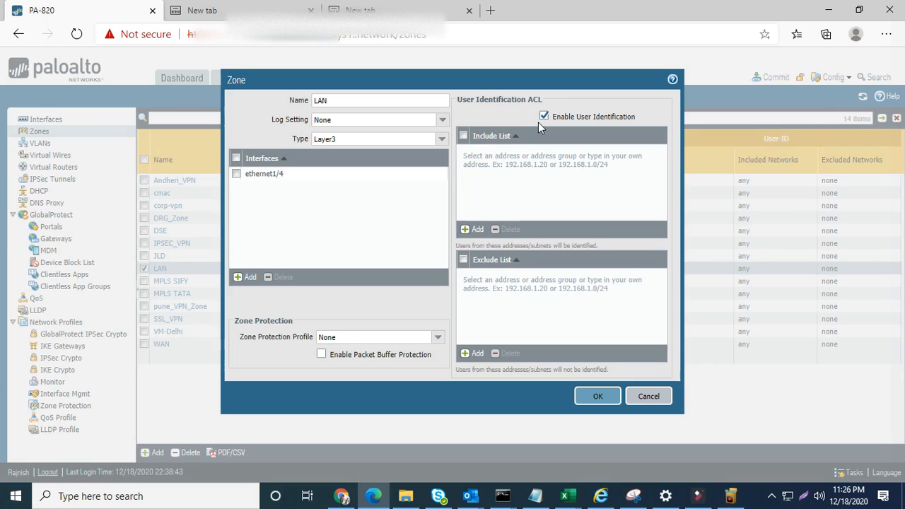
- Confirm the Zone Protection Profile stays None and cancel the Zone dialog unchanged
left_click(437, 338)
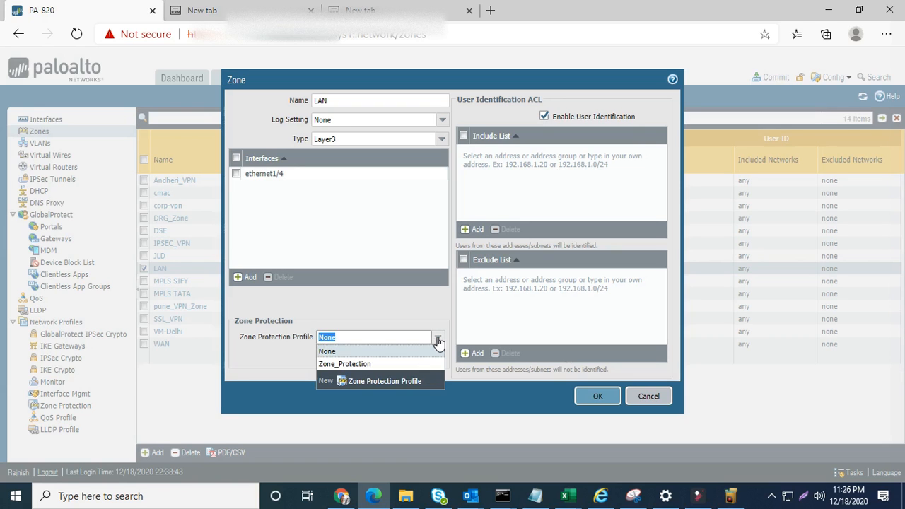
left_click(437, 342)
left_click(648, 397)
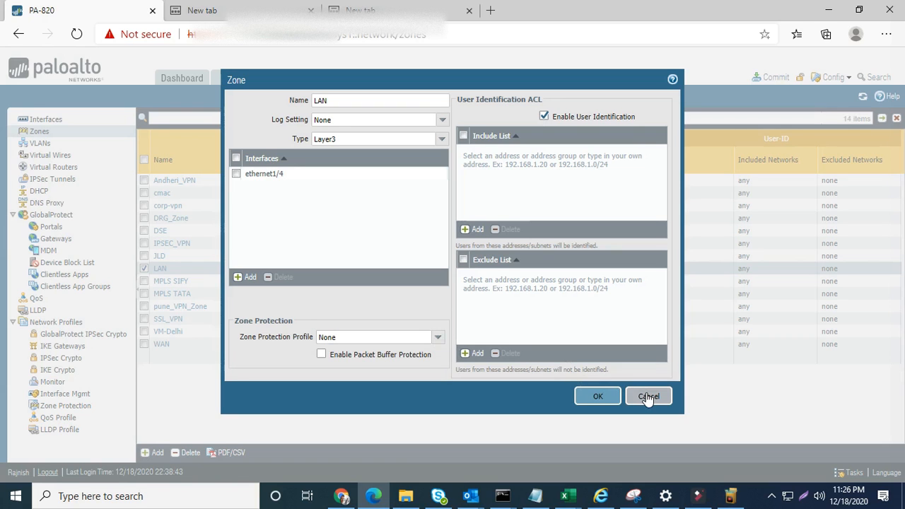